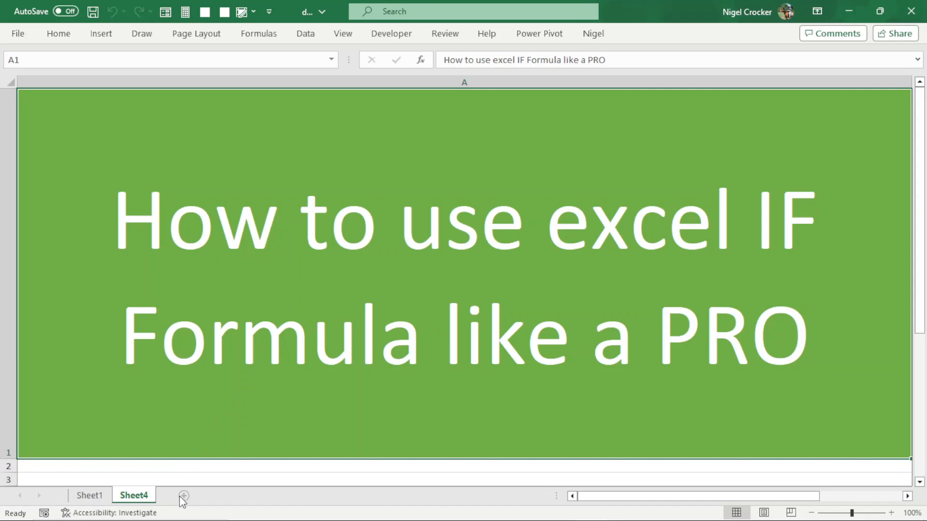
- Add a new worksheet and enter =RANDBETWEEN(0,100) in cell F3
{"action": "left_click", "coordinate": [184, 495]}
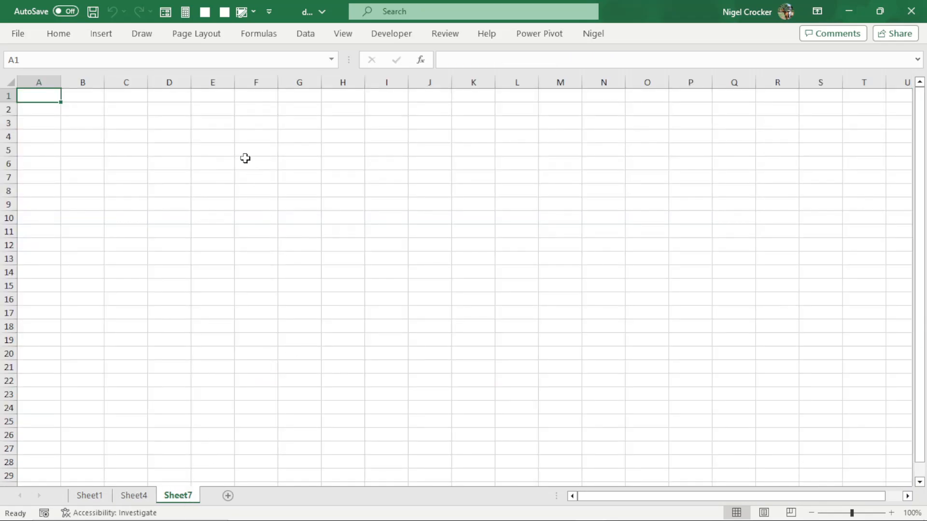
{"action": "left_click", "coordinate": [260, 123]}
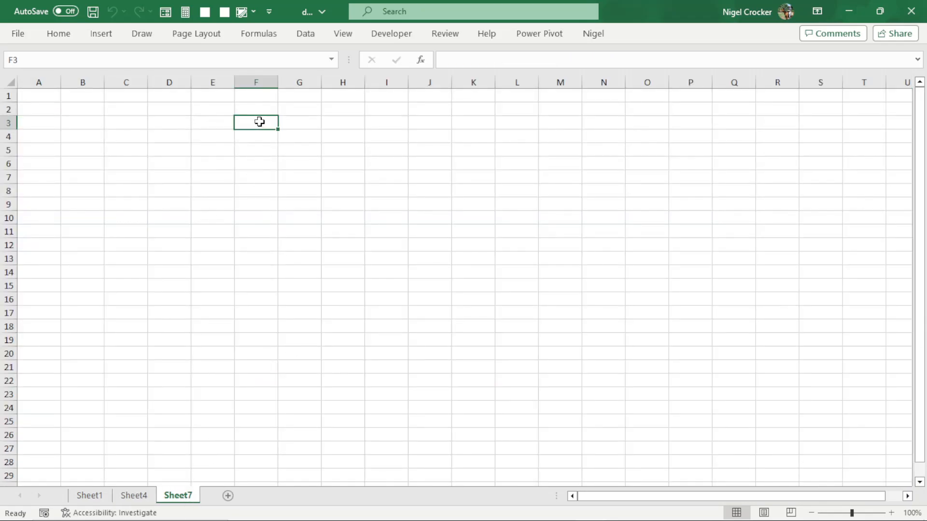
{"action": "type", "text": "=RAN"}
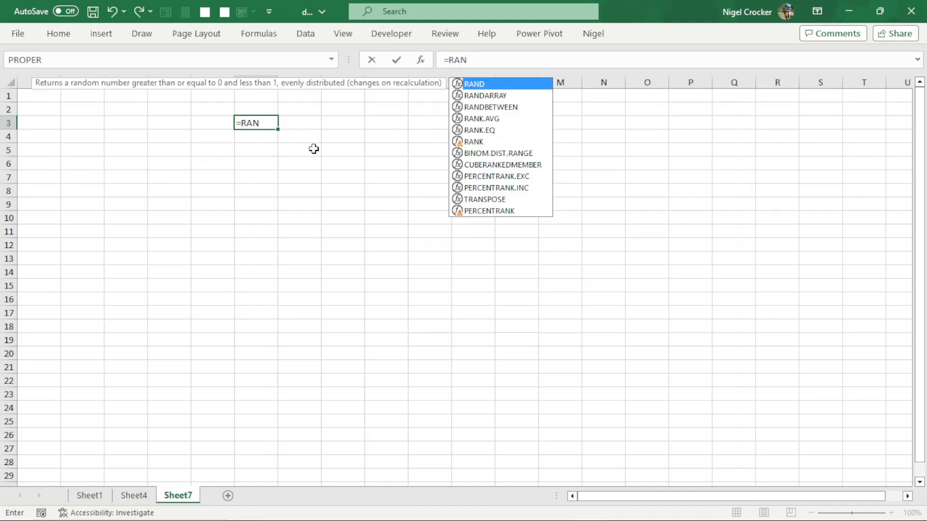
{"action": "left_click", "coordinate": [487, 110]}
{"action": "double_click", "coordinate": [486, 110]}
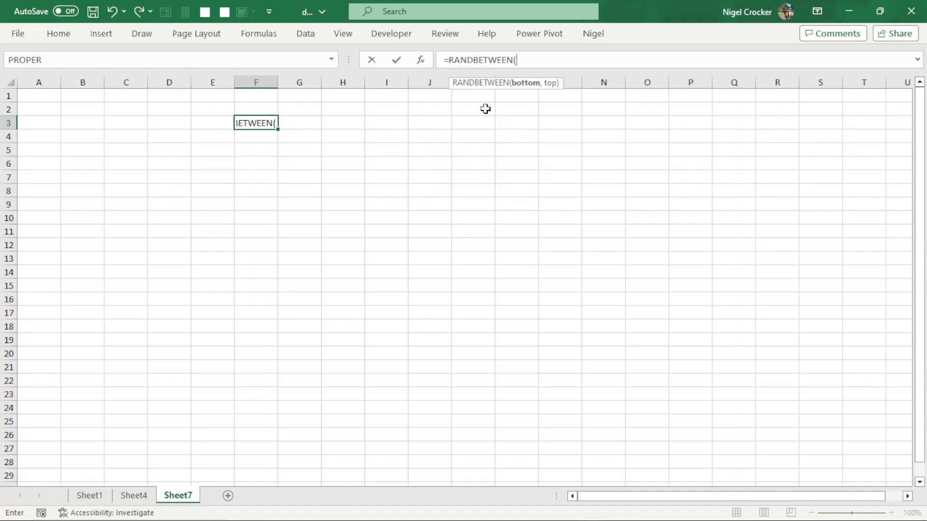
{"action": "type", "text": "0,100"}
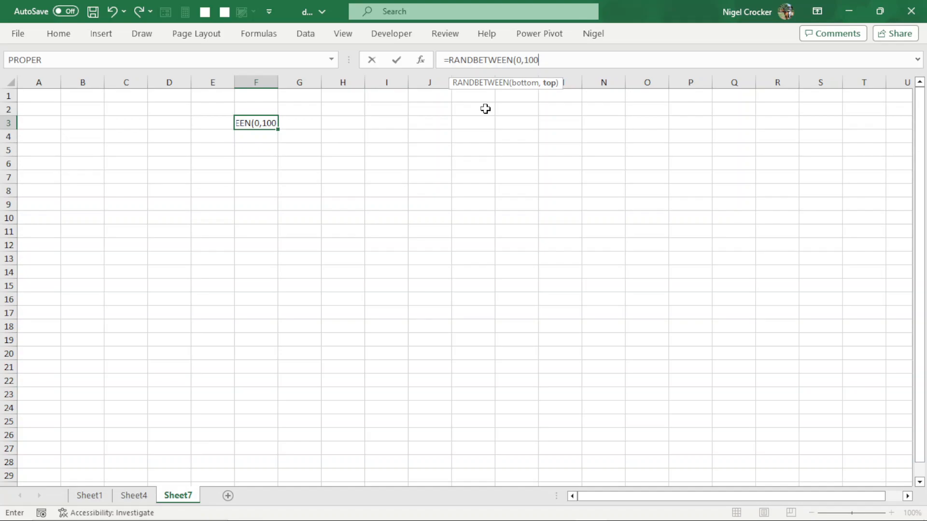
{"action": "type", "text": ")"}
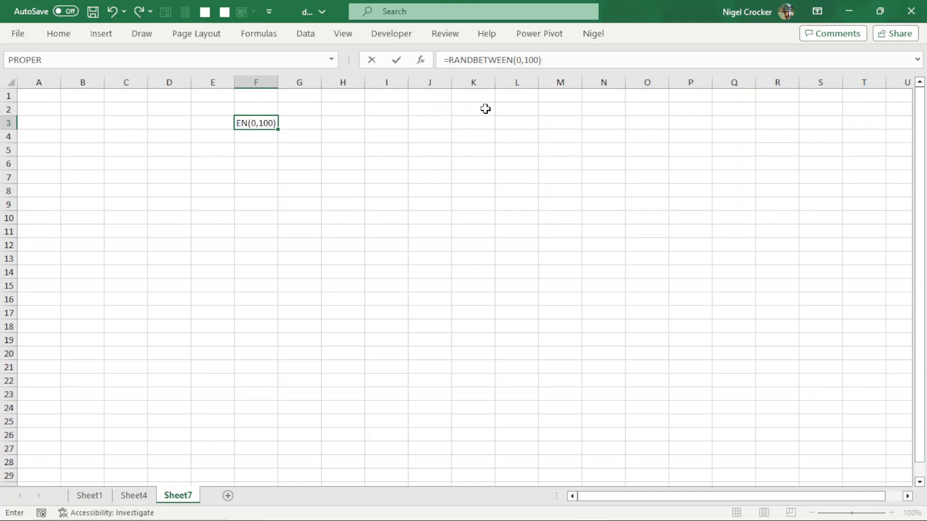
{"action": "key", "text": "Return"}
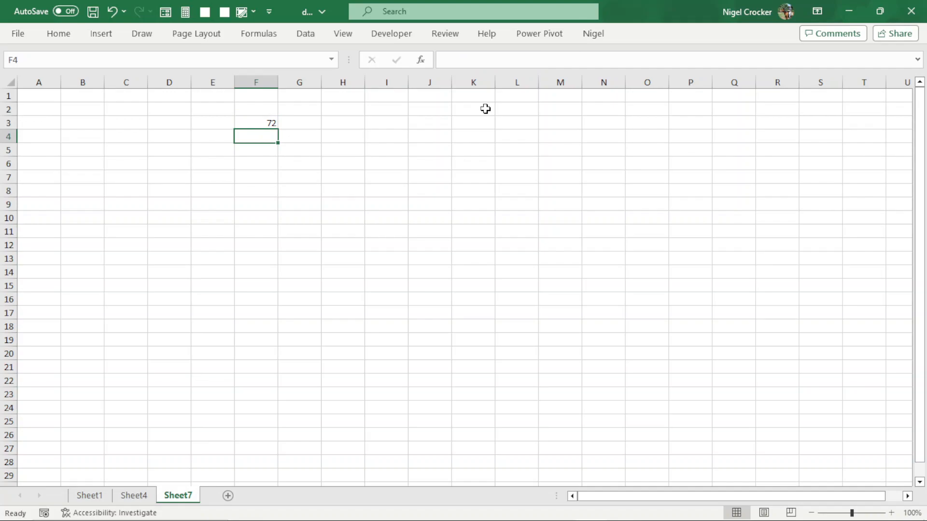
{"action": "left_click", "coordinate": [274, 120]}
{"action": "left_click", "coordinate": [308, 124]}
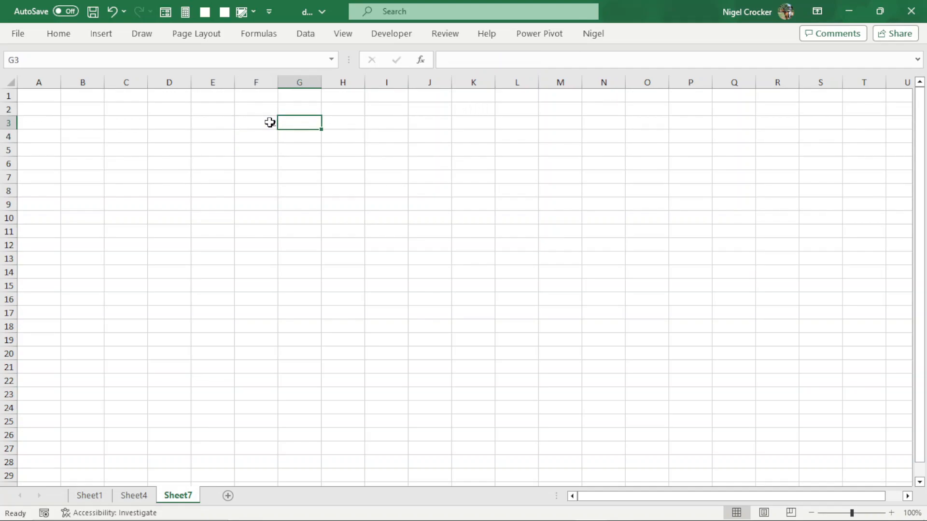
{"action": "left_click", "coordinate": [260, 126]}
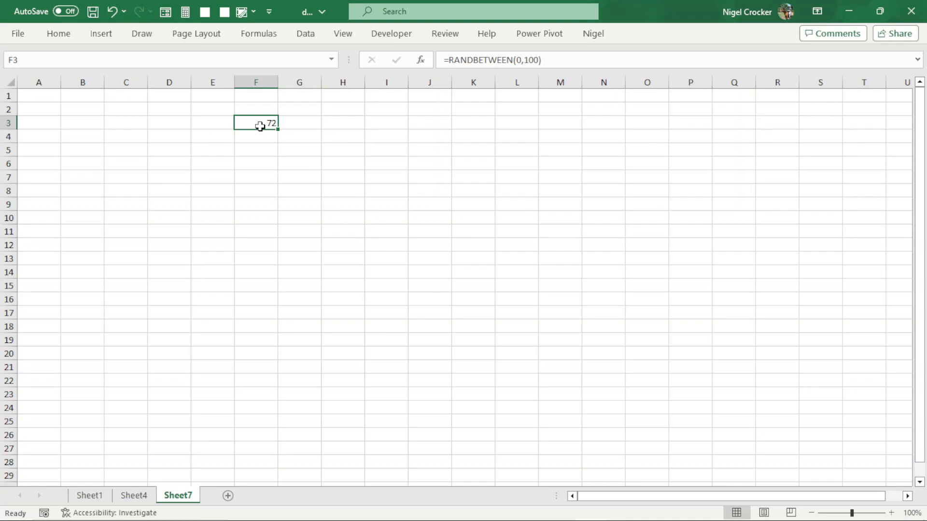
- Enlarge the formula bar to several lines and begin the formula in G3 with =IF(F3>90,"A",
{"action": "left_click", "coordinate": [291, 120]}
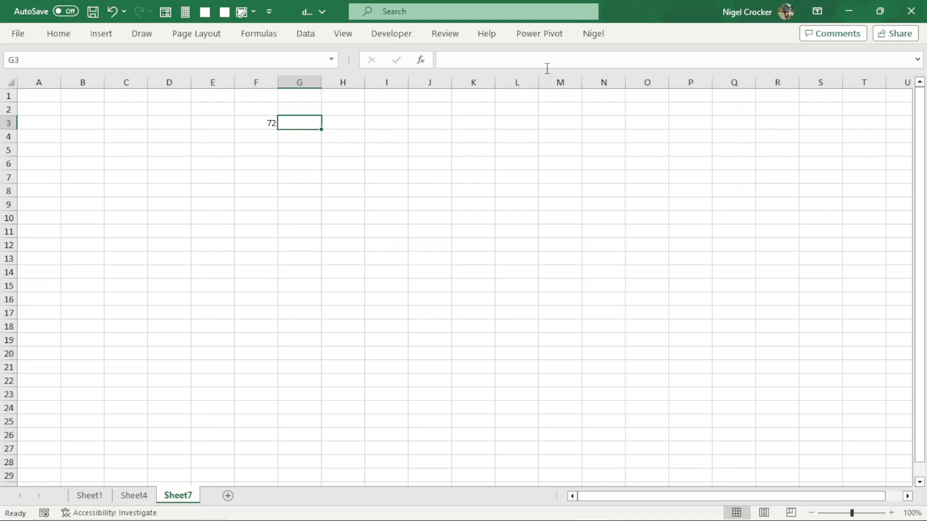
{"action": "left_click_drag", "start_coordinate": [543, 70], "coordinate": [540, 297]}
{"action": "left_click", "coordinate": [462, 58]}
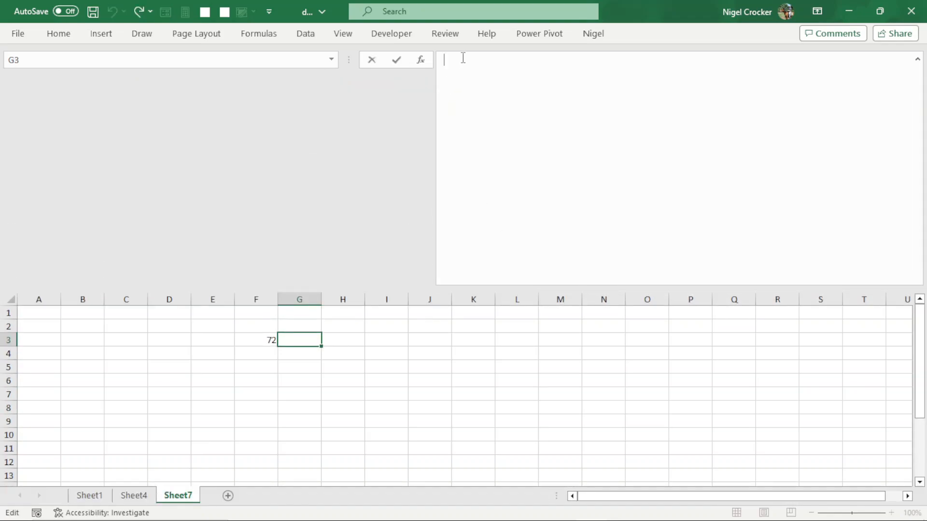
{"action": "type", "text": "=IF"}
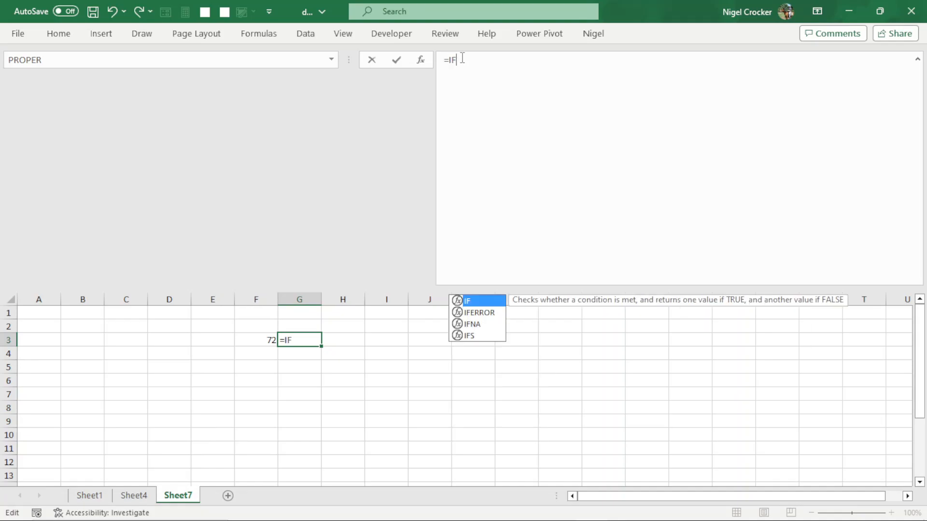
{"action": "type", "text": "("}
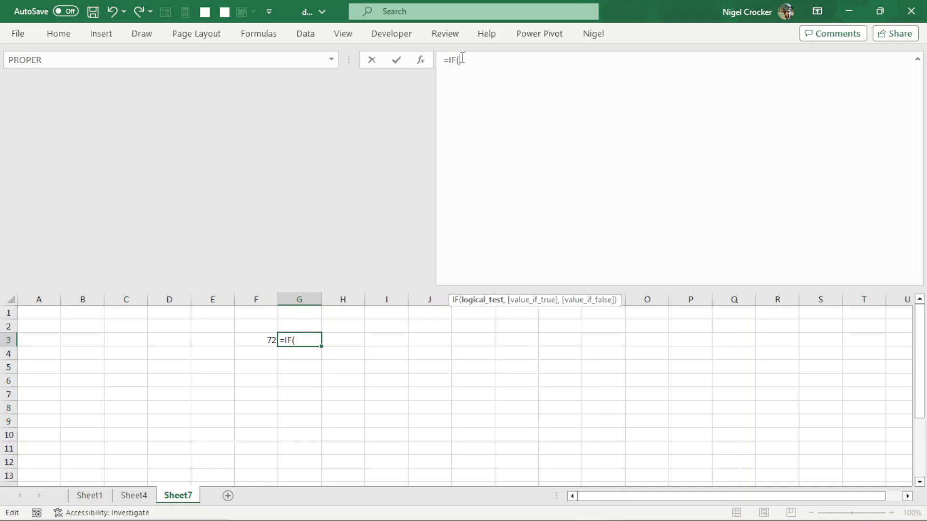
{"action": "left_click", "coordinate": [269, 340]}
{"action": "type", "text": ">90"}
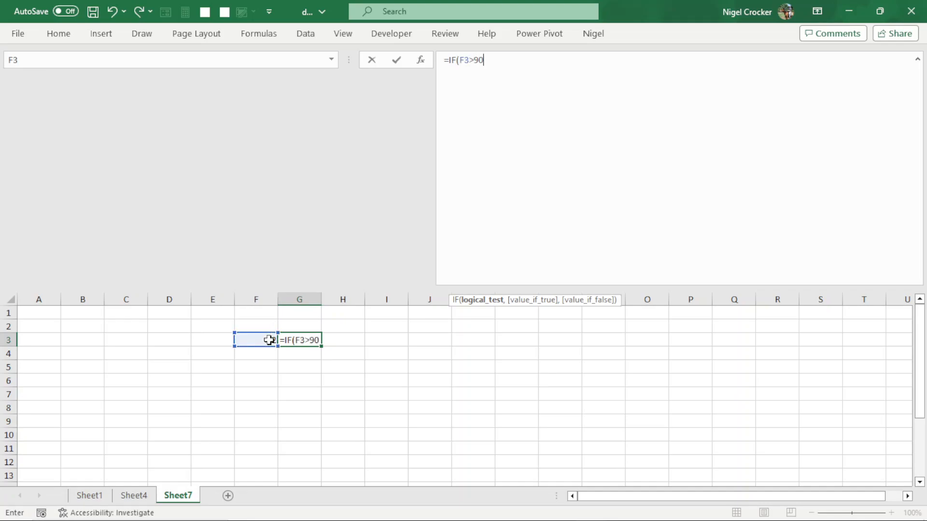
{"action": "type", "text": ","}
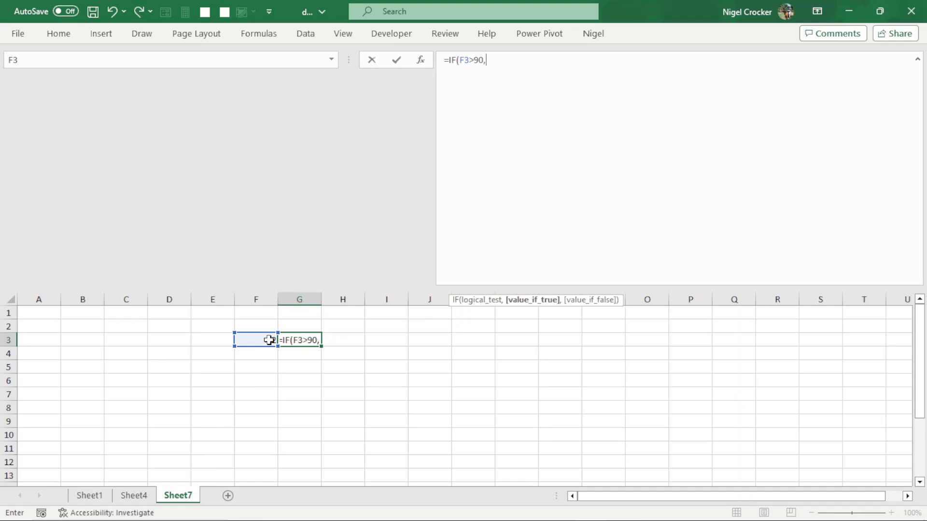
{"action": "type", "text": "\"A\","}
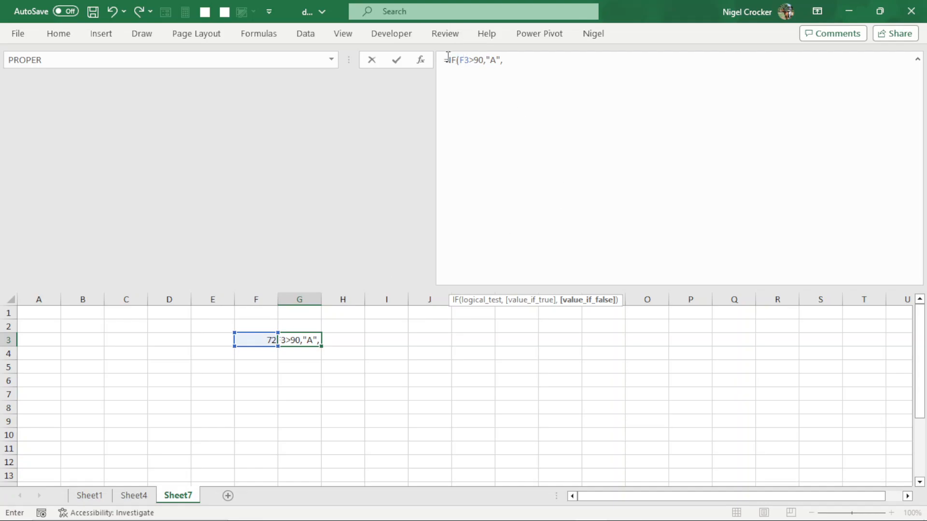
- Copy the IF(F3>90,"A", part of the G3 formula and paste it onto eight new lines below
{"action": "left_click_drag", "start_coordinate": [450, 62], "coordinate": [500, 66]}
{"action": "key", "text": "ctrl+c"}
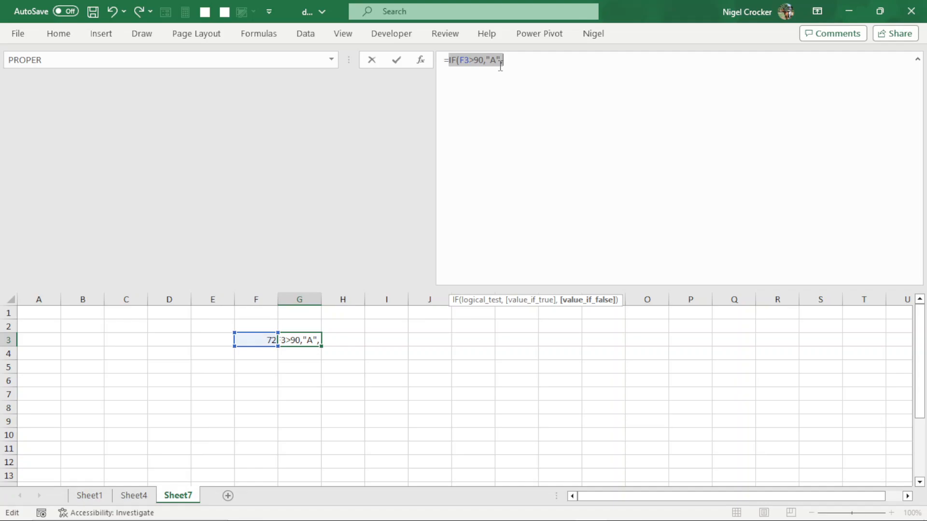
{"action": "left_click", "coordinate": [505, 60]}
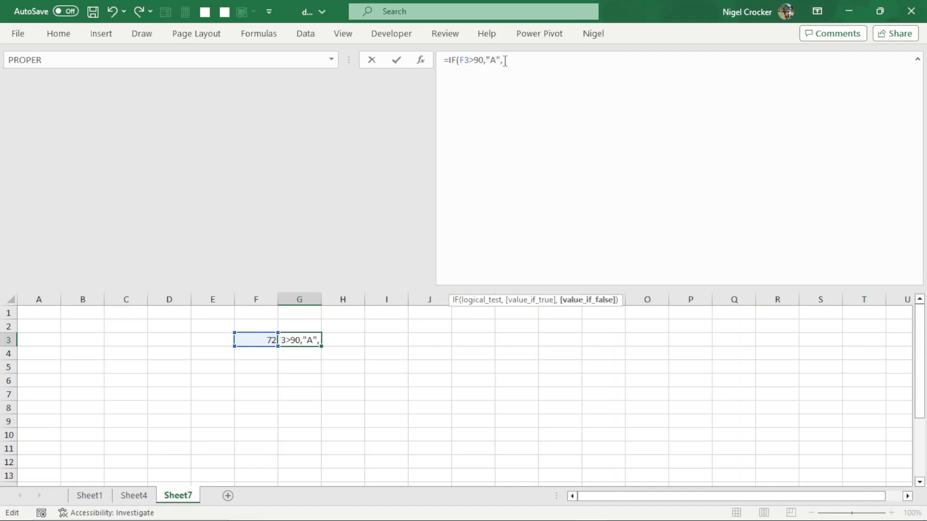
{"action": "key", "text": "alt+Return"}
{"action": "key", "text": "ctrl+v"}
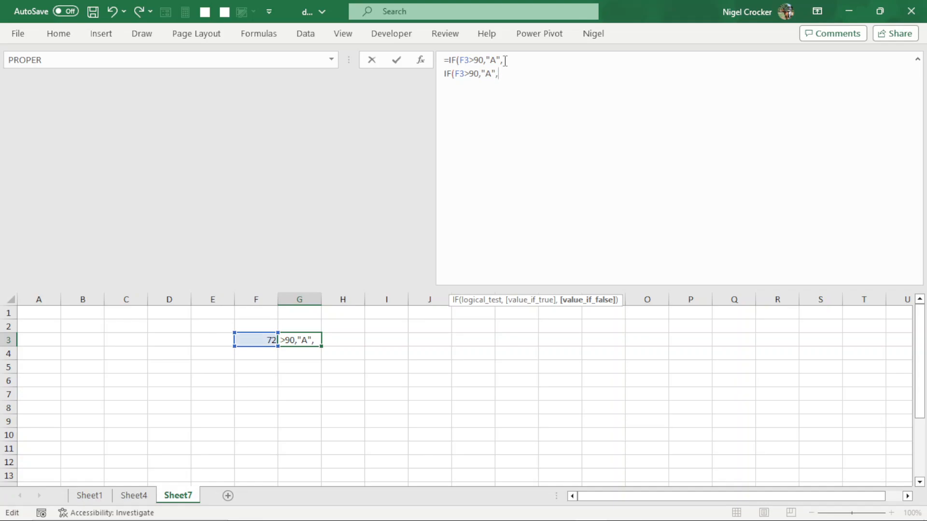
{"action": "key", "text": "alt+Return"}
{"action": "key", "text": "ctrl+v"}
{"action": "key", "text": "alt+Return"}
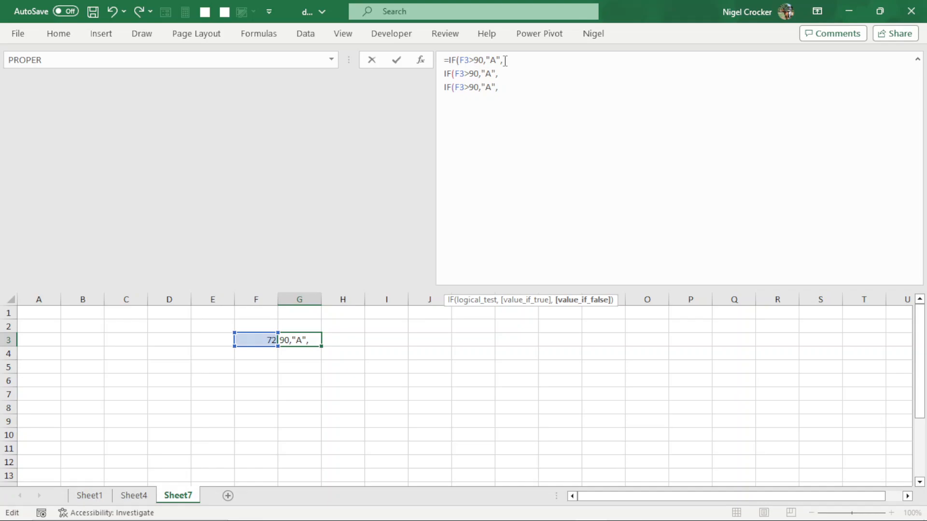
{"action": "key", "text": "ctrl+v"}
{"action": "key", "text": "alt+Return"}
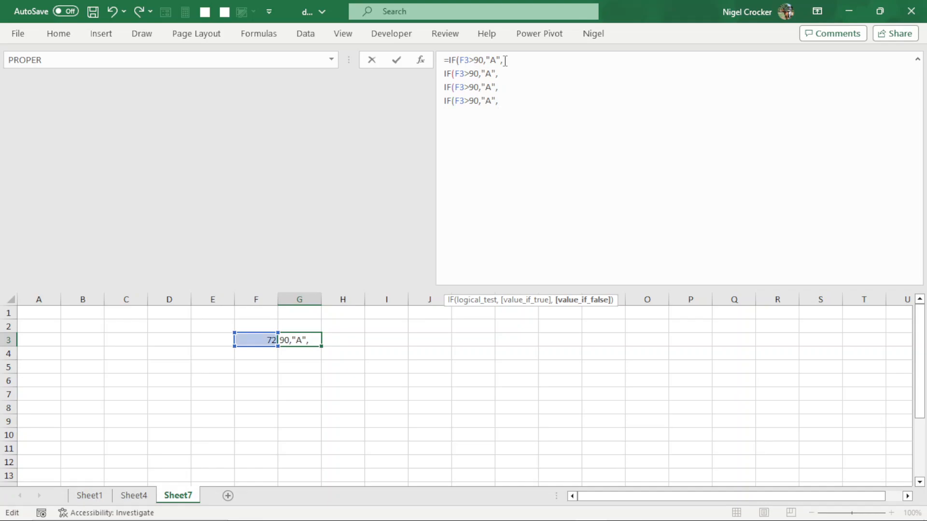
{"action": "key", "text": "ctrl+v"}
{"action": "key", "text": "alt+Return"}
{"action": "key", "text": "ctrl+v"}
{"action": "key", "text": "alt+Return"}
{"action": "key", "text": "ctrl+v"}
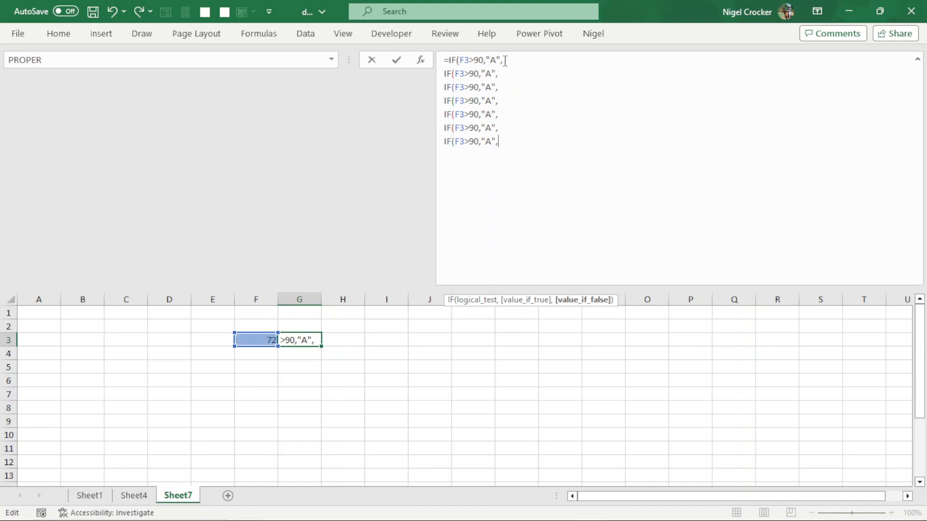
{"action": "key", "text": "alt+Return"}
{"action": "key", "text": "ctrl+v"}
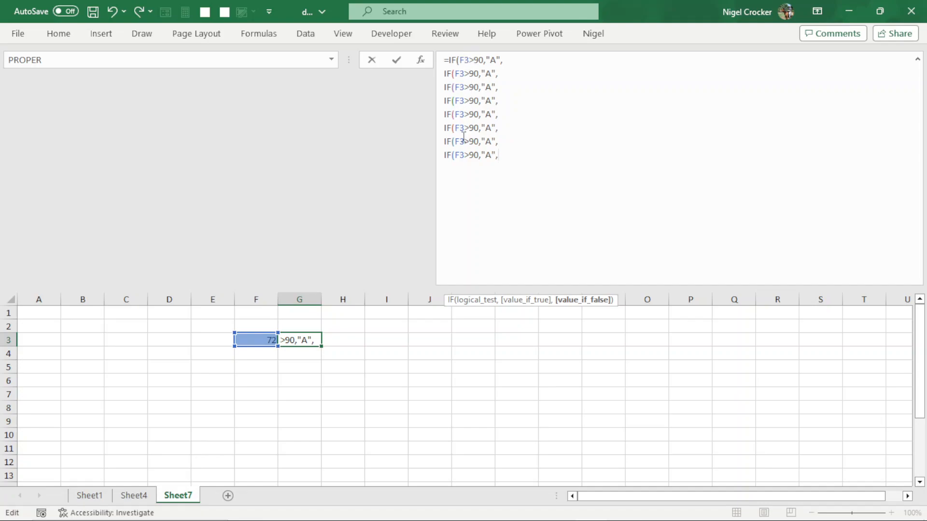
{"action": "key", "text": "alt+Return"}
{"action": "key", "text": "ctrl+v"}
- Change the thresholds in the eight copied IF lines to 80, 70, 60, 50, 40, 30, 20 and 10
{"action": "left_click", "coordinate": [475, 72]}
{"action": "key", "text": "BackSpace"}
{"action": "type", "text": "8"}
{"action": "key", "text": "BackSpace"}
{"action": "type", "text": "7"}
{"action": "key", "text": "Down"}
{"action": "key", "text": "BackSpace"}
{"action": "type", "text": "6"}
{"action": "key", "text": "Down"}
{"action": "key", "text": "BackSpace"}
{"action": "type", "text": "5"}
{"action": "key", "text": "Down"}
{"action": "key", "text": "BackSpace"}
{"action": "type", "text": "4"}
{"action": "key", "text": "Down"}
{"action": "key", "text": "BackSpace"}
{"action": "type", "text": "3"}
{"action": "key", "text": "Down"}
{"action": "key", "text": "BackSpace"}
{"action": "type", "text": "2"}
{"action": "key", "text": "BackSpace"}
{"action": "type", "text": "1"}
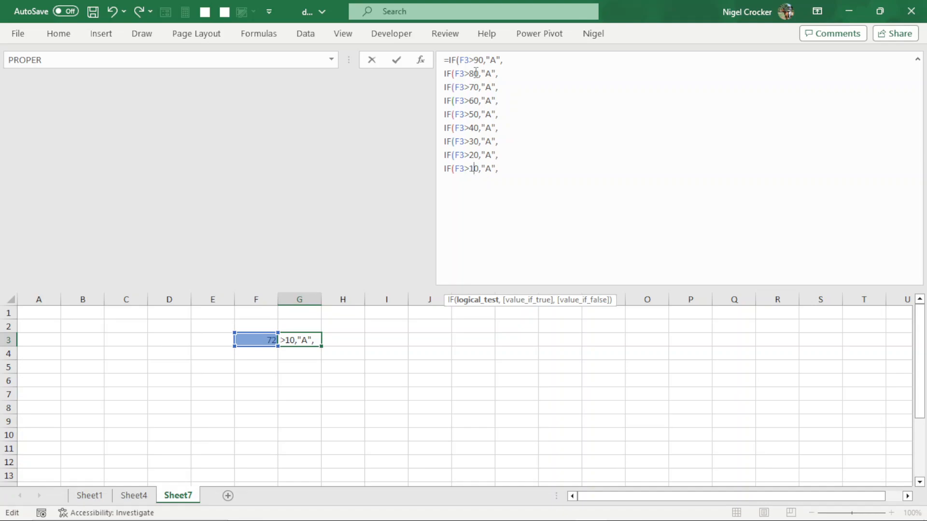
- Change the returned letters in the eight copied IF lines to B, C, D, E, F, G, H and I
{"action": "left_click", "coordinate": [490, 73]}
{"action": "key", "text": "BackSpace"}
{"action": "type", "text": "B"}
{"action": "key", "text": "Down"}
{"action": "key", "text": "BackSpace"}
{"action": "type", "text": "V"}
{"action": "key", "text": "BackSpace"}
{"action": "type", "text": "C"}
{"action": "key", "text": "BackSpace"}
{"action": "type", "text": "D"}
{"action": "key", "text": "Down"}
{"action": "key", "text": "BackSpace"}
{"action": "type", "text": "E"}
{"action": "key", "text": "Down"}
{"action": "key", "text": "BackSpace"}
{"action": "type", "text": "F"}
{"action": "key", "text": "Down"}
{"action": "key", "text": "BackSpace"}
{"action": "type", "text": "G"}
{"action": "key", "text": "Down"}
{"action": "key", "text": "BackSpace"}
{"action": "type", "text": "H"}
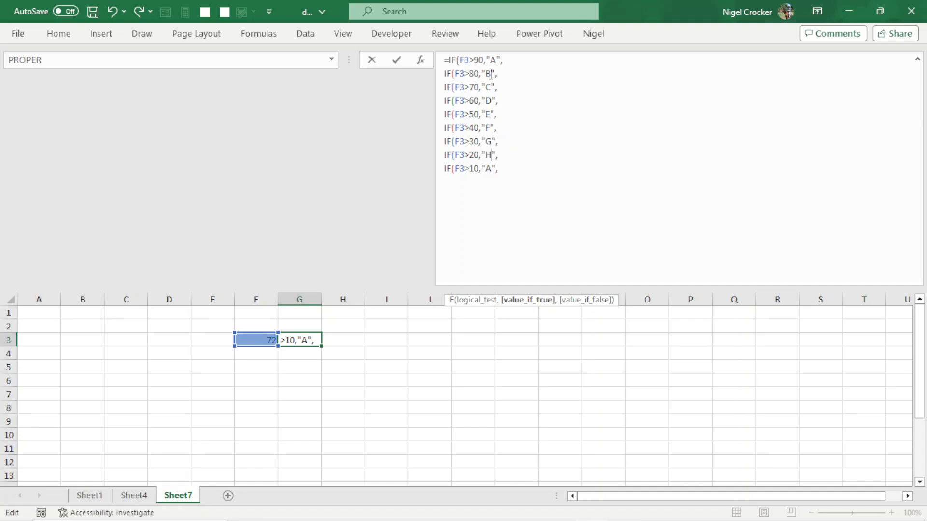
{"action": "key", "text": "BackSpace"}
{"action": "type", "text": "I"}
- Add "J" on a new last line as the fallback value, close all nine parentheses and commit the G3 formula
{"action": "key", "text": "Right"}
{"action": "key", "text": "alt+Return"}
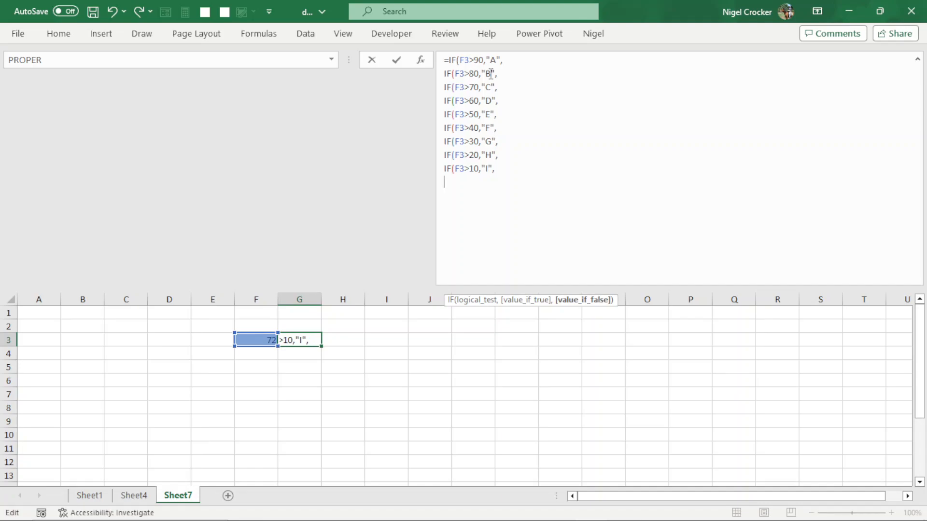
{"action": "type", "text": "\"J\""}
{"action": "type", "text": ")))))))"}
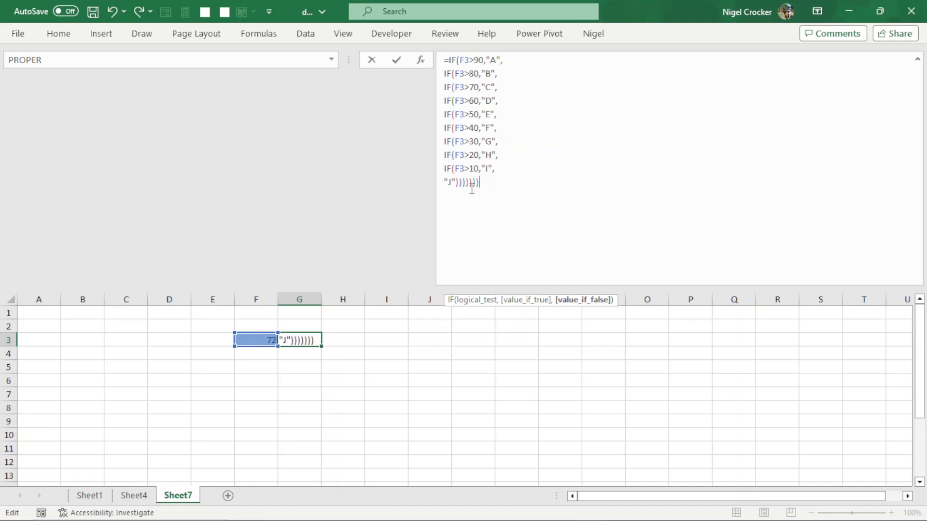
{"action": "type", "text": "))))"}
{"action": "key", "text": "Return"}
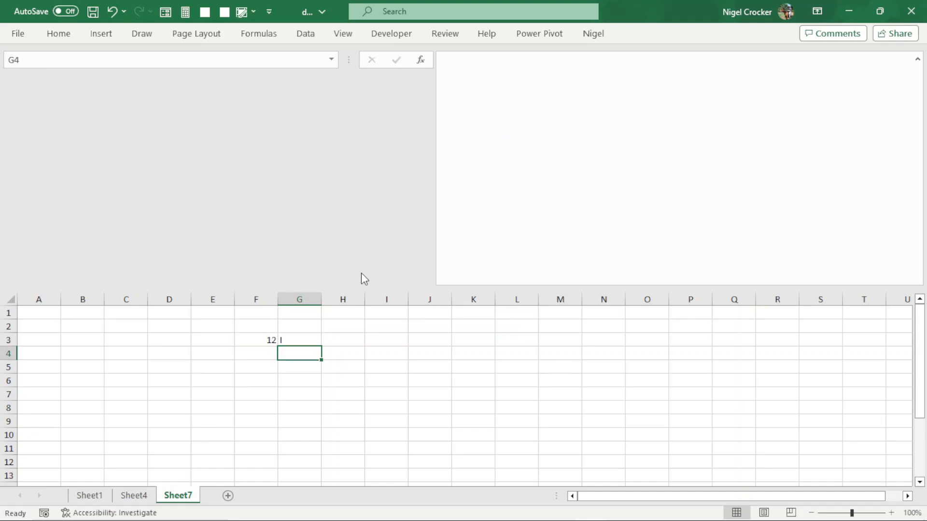
- Shrink the formula bar back to one line and zoom the sheet to 160%
{"action": "left_click", "coordinate": [273, 341]}
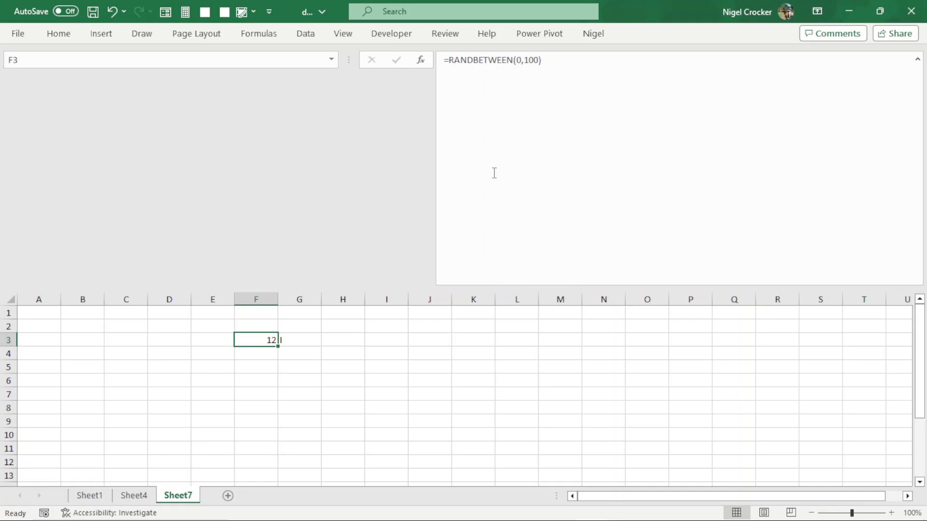
{"action": "left_click_drag", "start_coordinate": [483, 286], "coordinate": [491, 82]}
{"action": "scroll", "coordinate": [263, 272], "scroll_direction": "up", "scroll_amount": 3}
{"action": "scroll", "coordinate": [263, 272], "scroll_direction": "up", "scroll_amount": 1}
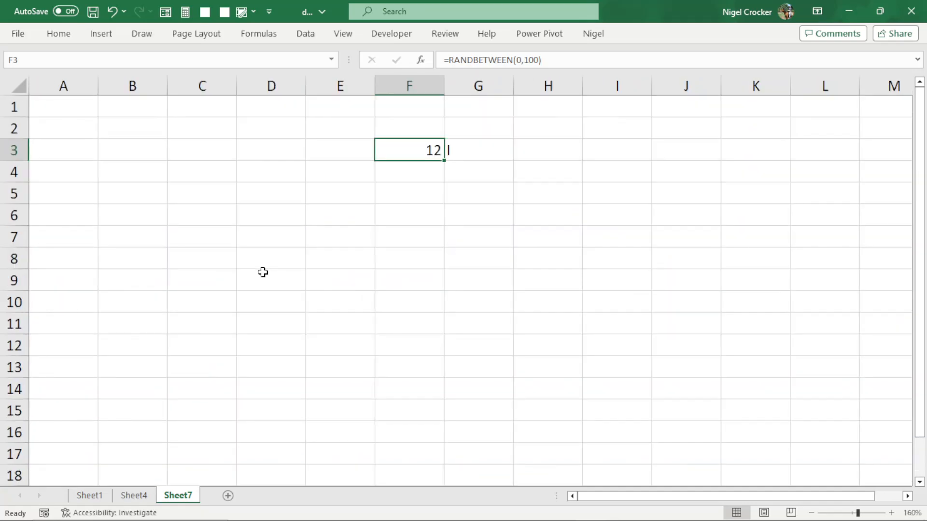
- Recalculate the sheet five times to check the letter in G3 against the random number in F3
{"action": "left_click", "coordinate": [465, 153]}
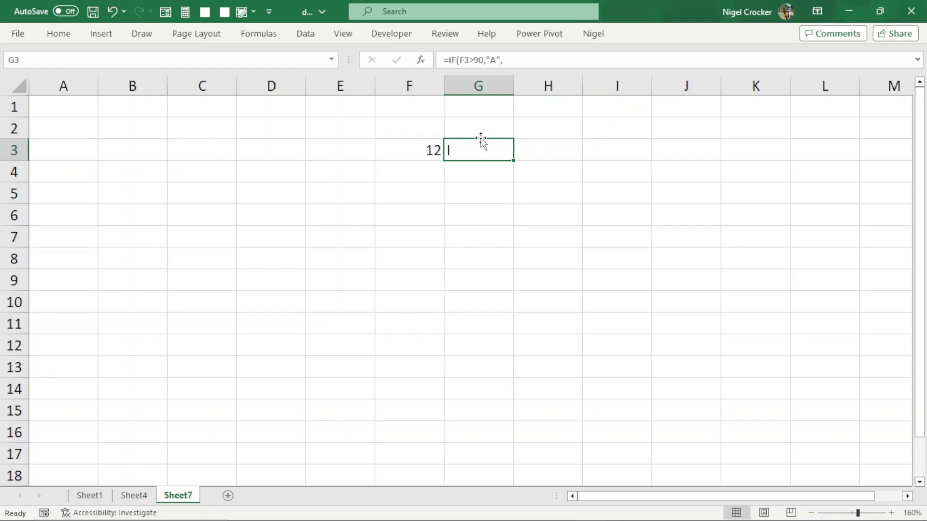
{"action": "key", "text": "F9"}
{"action": "key", "text": "F9"}
{"action": "key", "text": "F9"}
{"action": "key", "text": "F9"}
{"action": "key", "text": "F9"}
{"action": "key", "text": "F9"}
- Convert the range F3:G3 into a table without marking existing headers
{"action": "left_click", "coordinate": [427, 150]}
{"action": "left_click", "coordinate": [467, 151]}
{"action": "key", "text": "ctrl+t"}
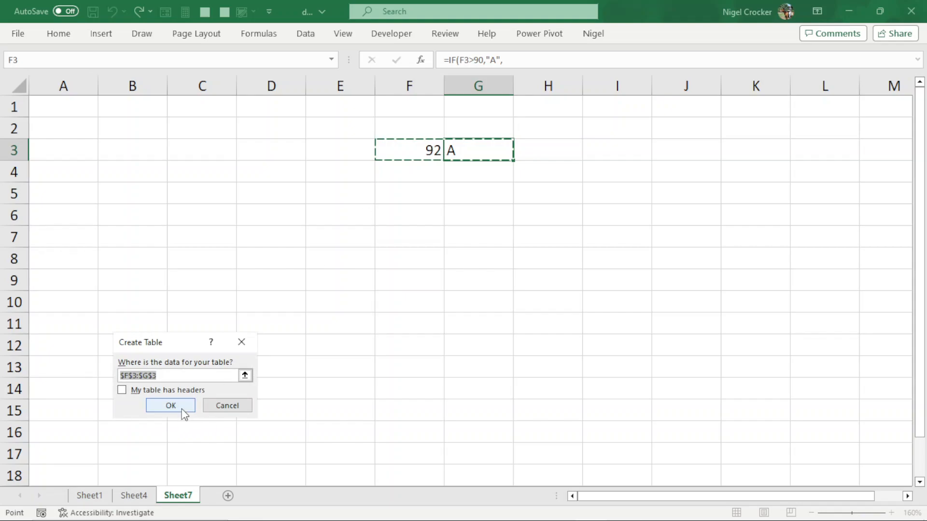
{"action": "left_click", "coordinate": [183, 410]}
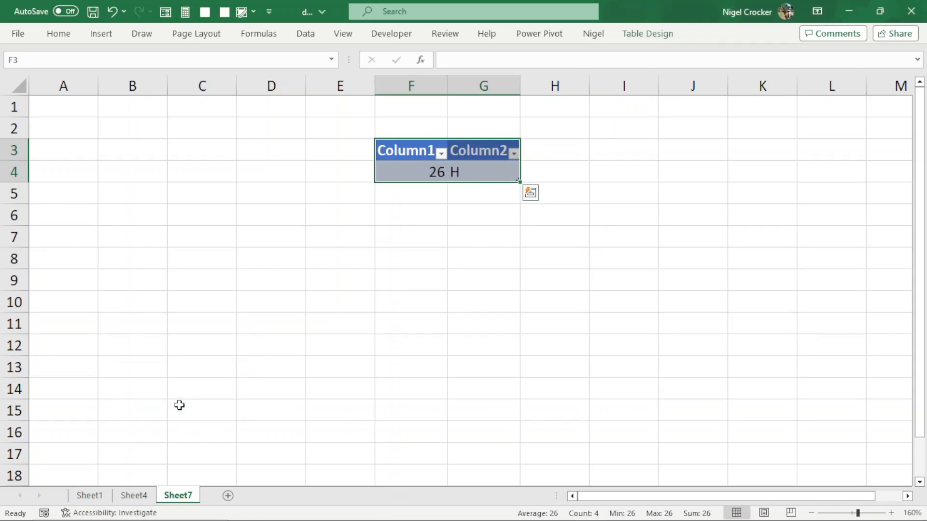
- Rename the two table headers in F3 and G3 as AMOUNT and SYMBOL
{"action": "left_click", "coordinate": [426, 151]}
{"action": "type", "text": "AMOUNT"}
{"action": "key", "text": "Tab"}
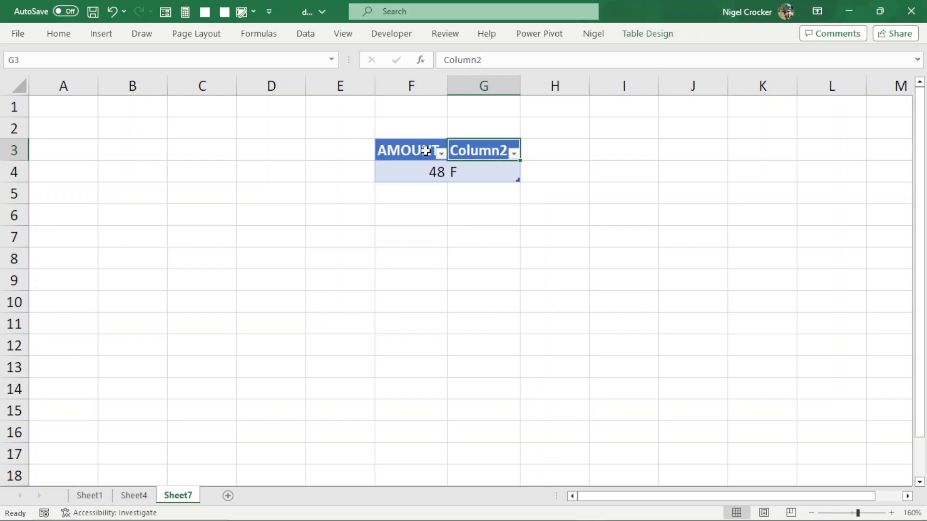
{"action": "type", "text": "S"}
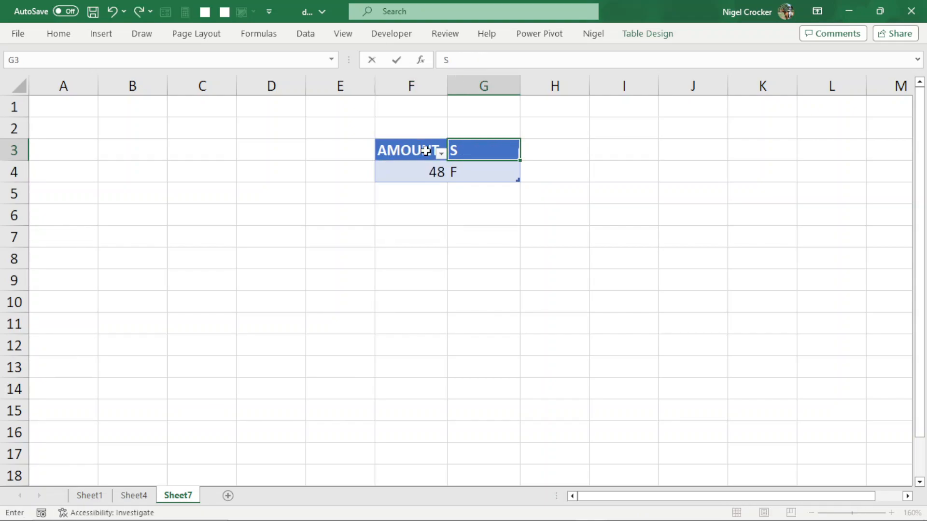
{"action": "type", "text": "YMBOL"}
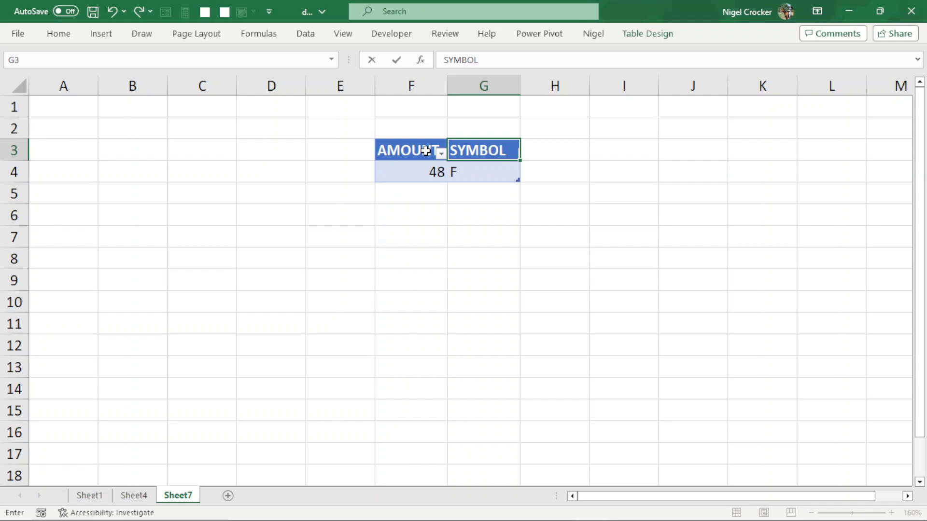
{"action": "key", "text": "Return"}
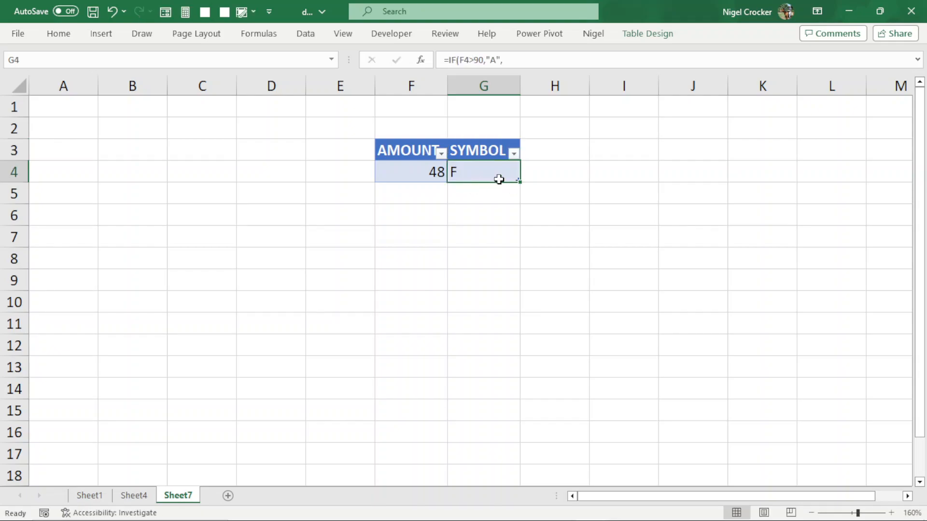
- Extend the table down to row 153 so both formulas fill 150 rows
{"action": "left_click", "coordinate": [436, 172]}
{"action": "left_click_drag", "start_coordinate": [517, 180], "coordinate": [522, 472]}
{"action": "scroll", "coordinate": [511, 436], "scroll_direction": "down", "scroll_amount": 1}
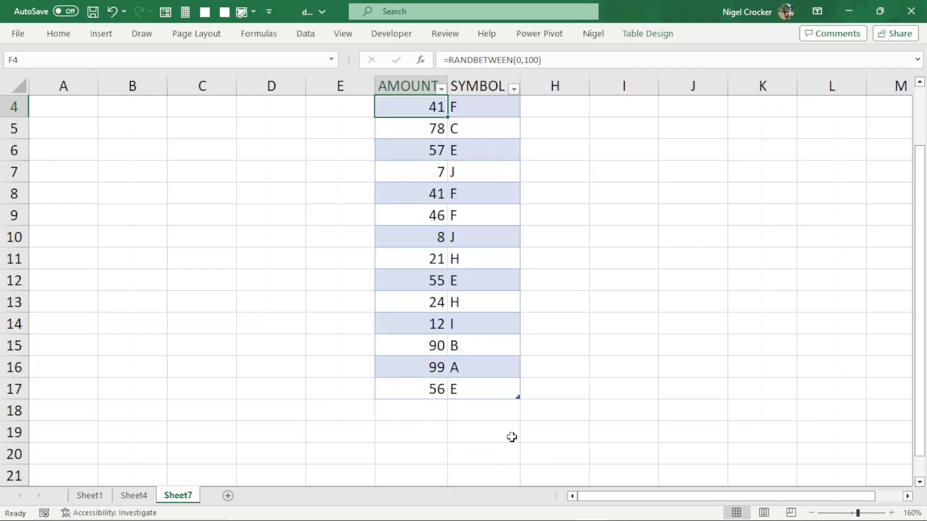
{"action": "left_click_drag", "start_coordinate": [517, 396], "coordinate": [515, 314]}
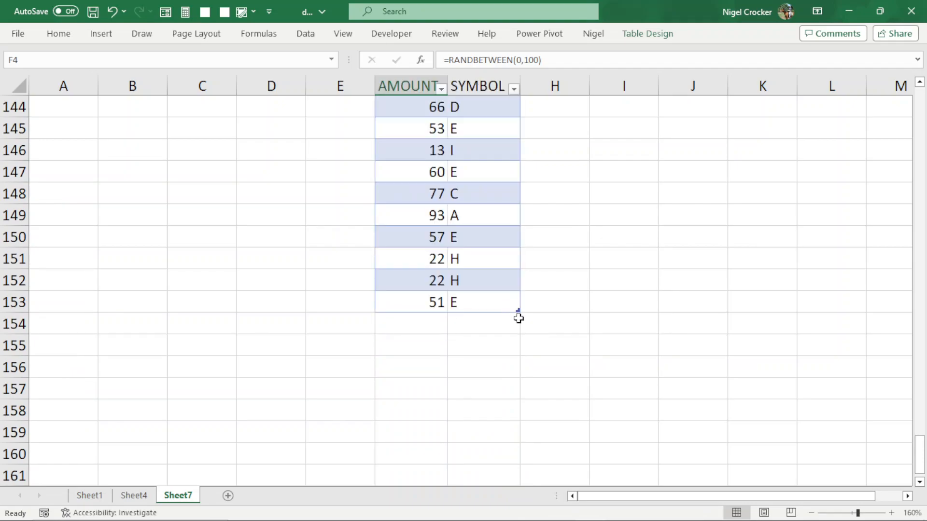
- Try to paste the clipboard contents as Text over the AMOUNT values, and undo the paste
{"action": "scroll", "coordinate": [532, 323], "scroll_direction": "up", "scroll_amount": 4}
{"action": "scroll", "coordinate": [532, 323], "scroll_direction": "up", "scroll_amount": 20}
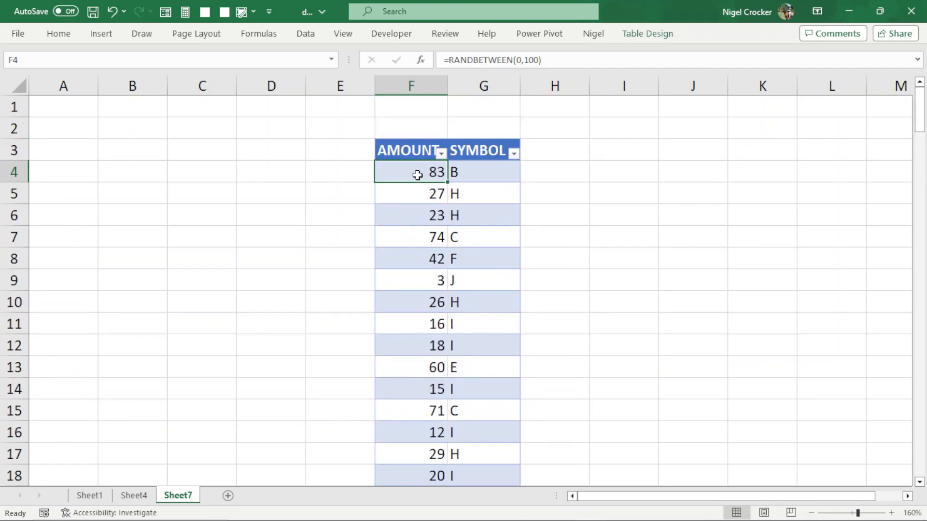
{"action": "key", "text": "ctrl+shift+Down"}
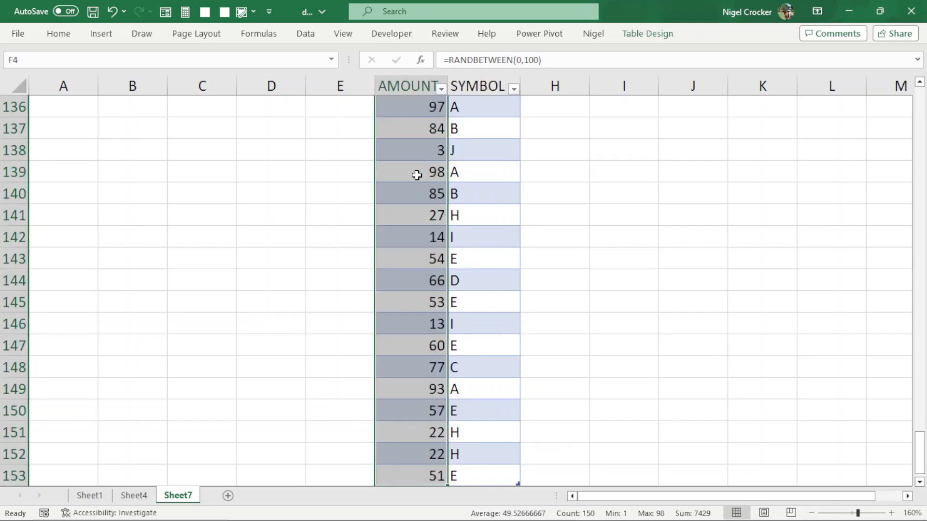
{"action": "right_click", "coordinate": [417, 175]}
{"action": "left_click", "coordinate": [470, 187]}
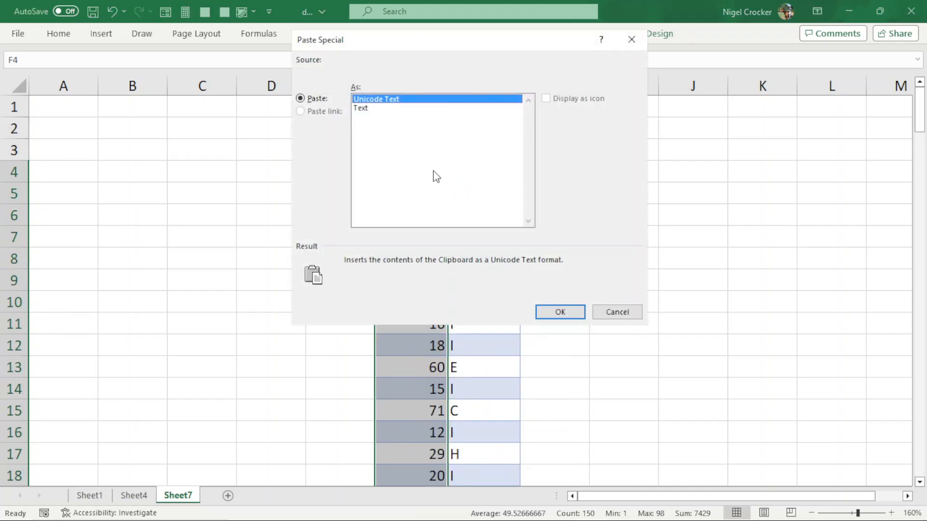
{"action": "left_click", "coordinate": [360, 108]}
{"action": "left_click", "coordinate": [569, 316]}
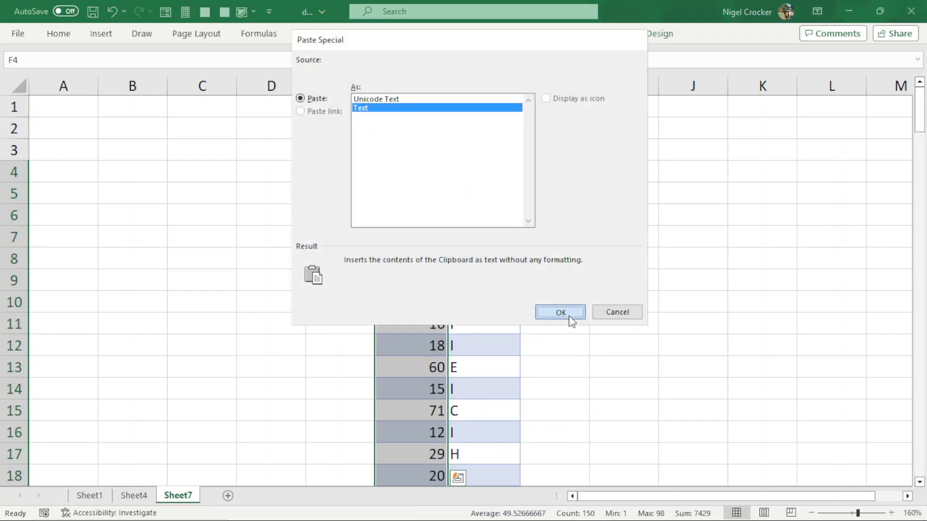
{"action": "left_click", "coordinate": [452, 309]}
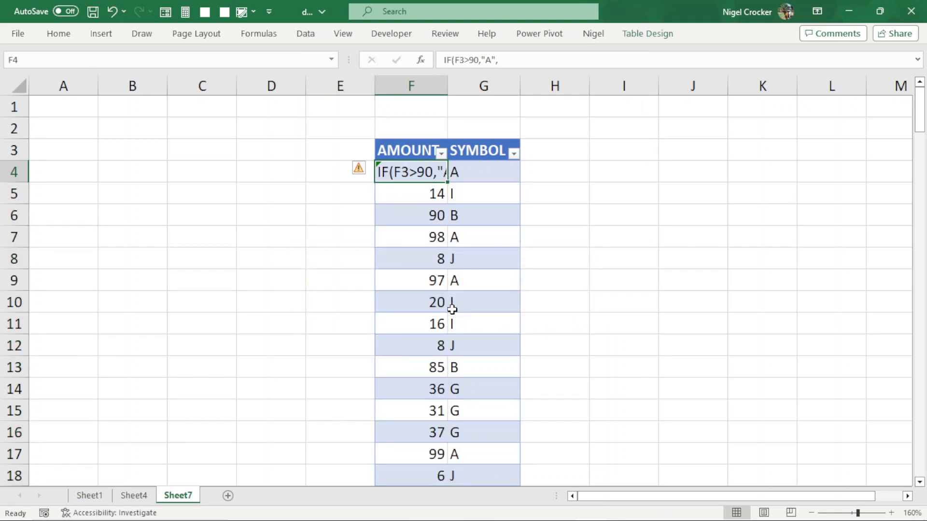
{"action": "key", "text": "ctrl+z"}
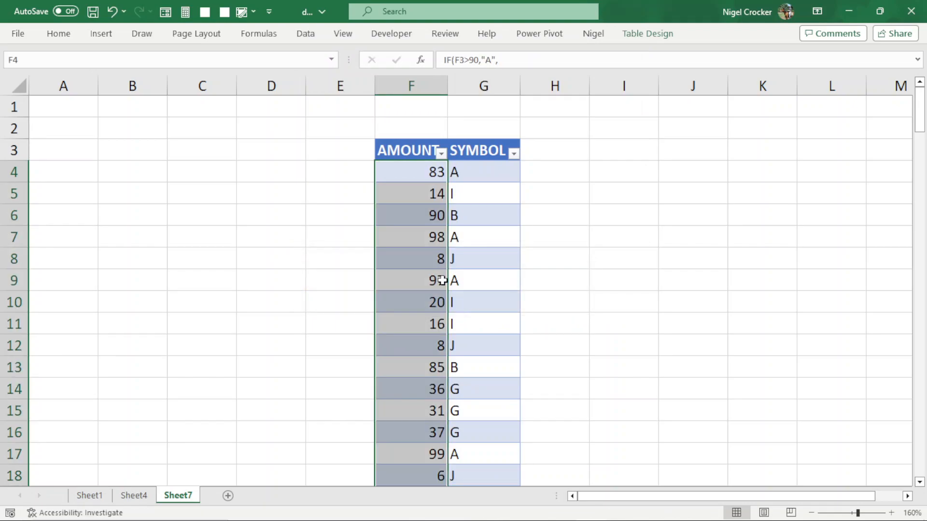
{"action": "left_click", "coordinate": [436, 279]}
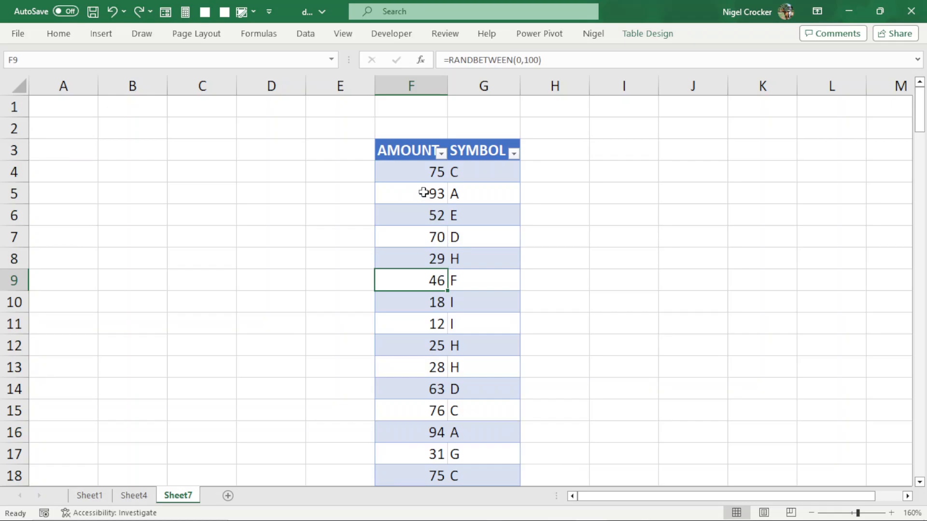
- Copy the AMOUNT range F4:F153 and paste it over itself as values only to freeze the random numbers
{"action": "left_click", "coordinate": [417, 173]}
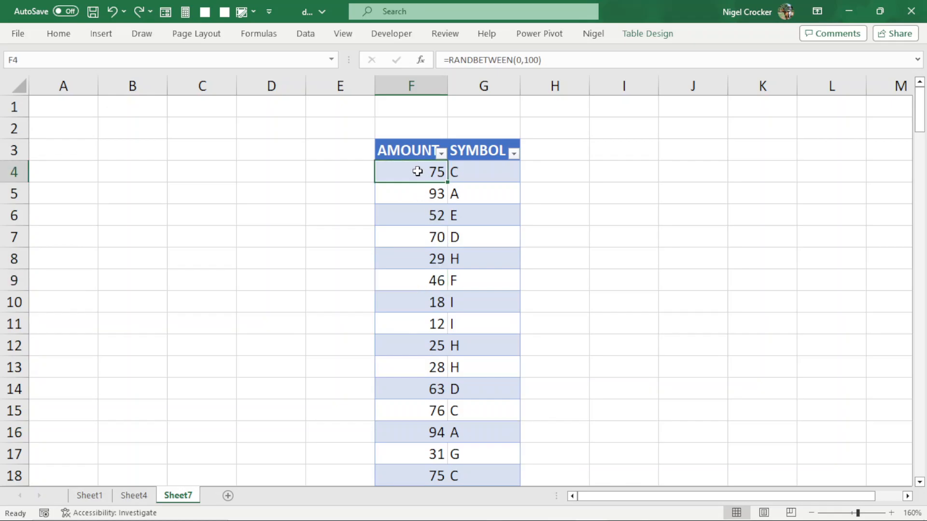
{"action": "key", "text": "ctrl+shift+Down"}
{"action": "right_click", "coordinate": [418, 171]}
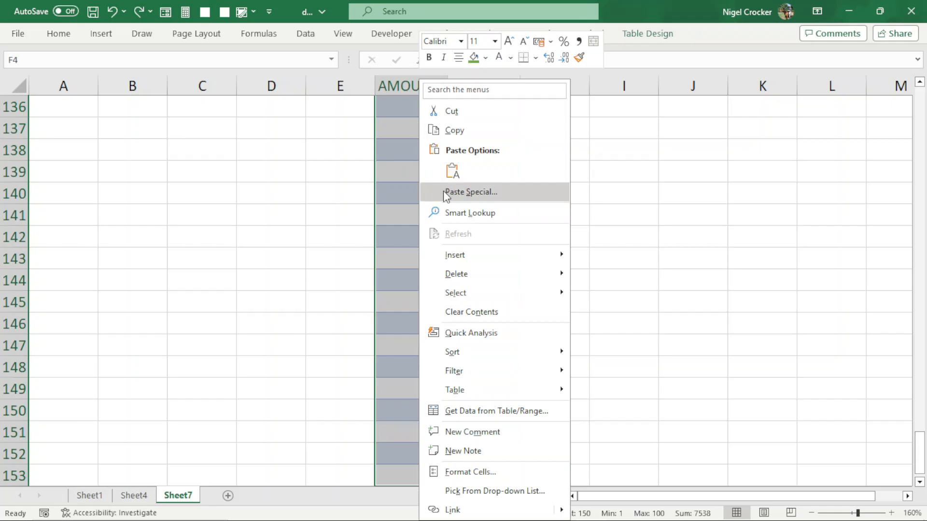
{"action": "key", "text": "Escape"}
{"action": "key", "text": "ctrl+c"}
{"action": "right_click", "coordinate": [435, 200]}
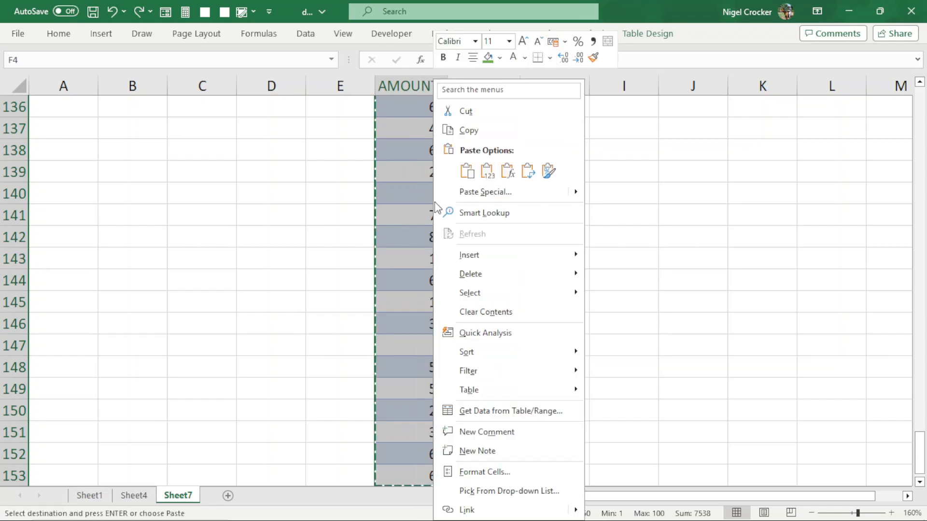
{"action": "left_click", "coordinate": [489, 175]}
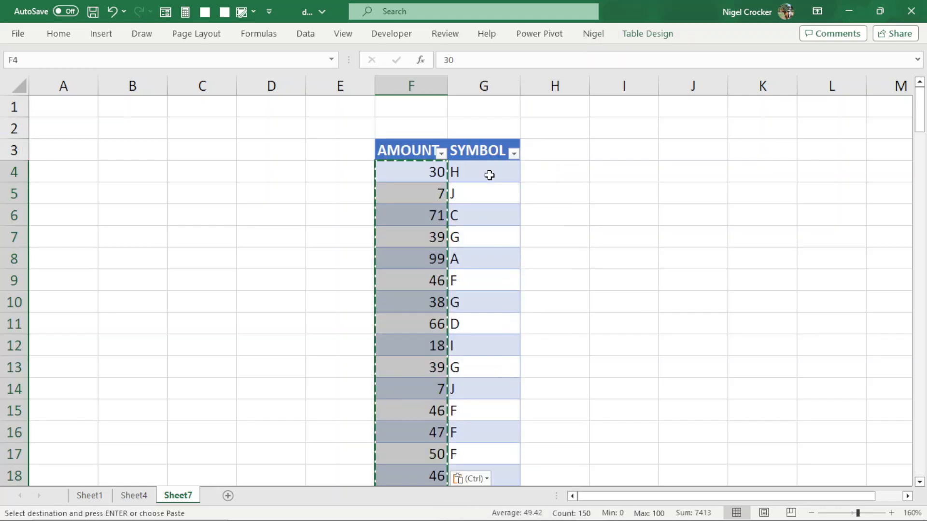
{"action": "key", "text": "Escape"}
{"action": "left_click", "coordinate": [440, 193]}
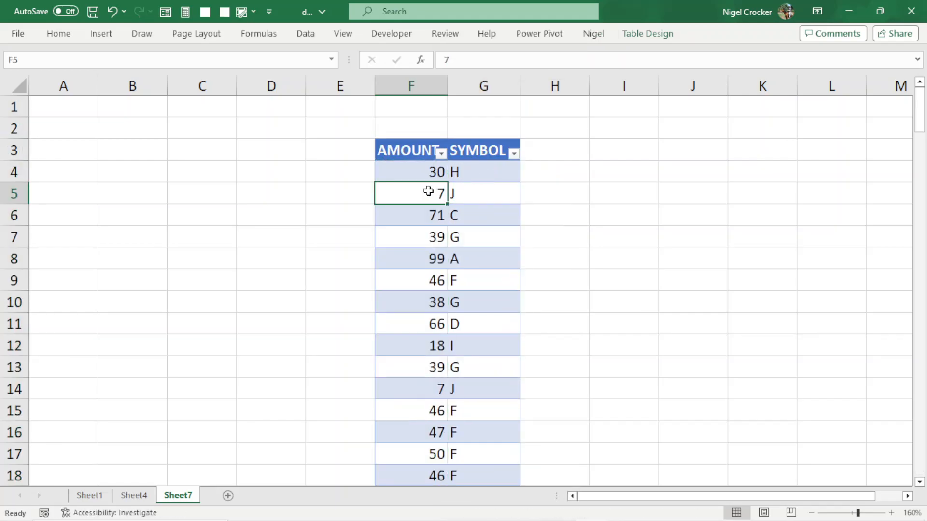
- Inspect the nested IF formula in G4 without changing it
{"action": "left_click", "coordinate": [457, 171]}
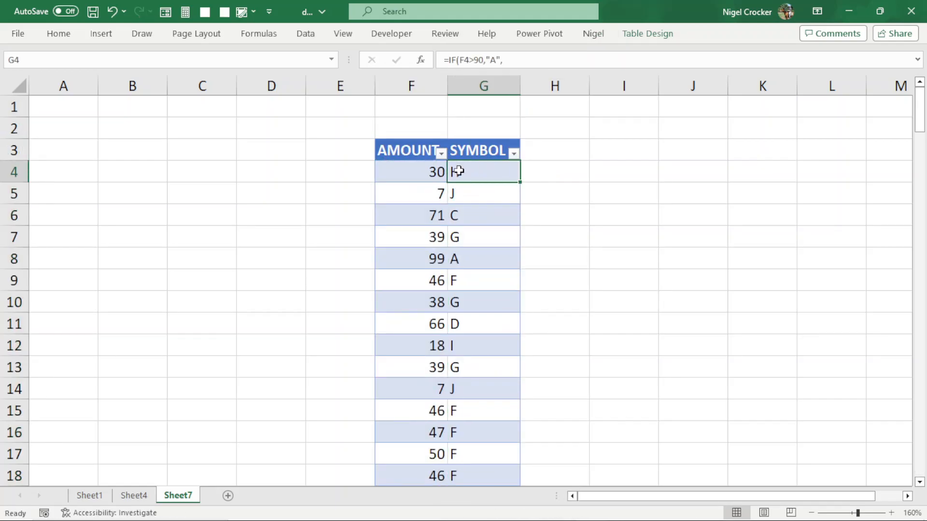
{"action": "key", "text": "F2"}
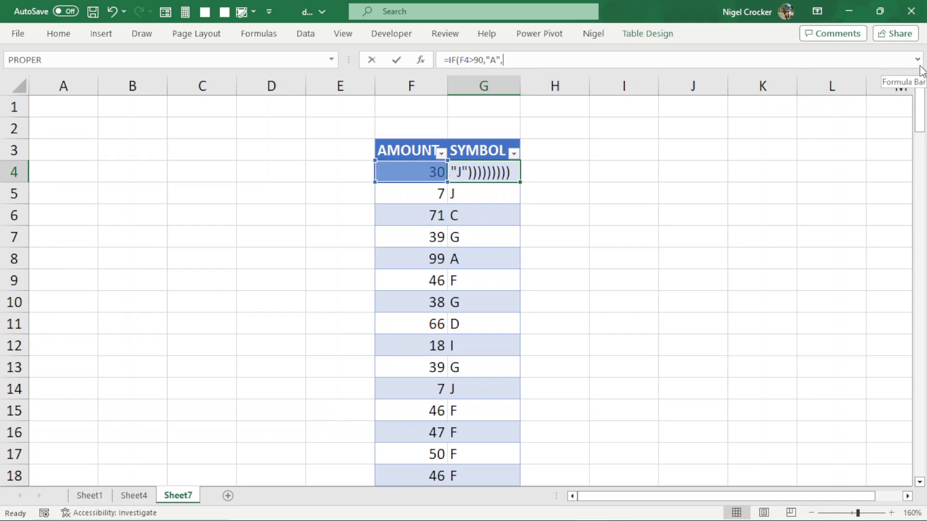
{"action": "key", "text": "Escape"}
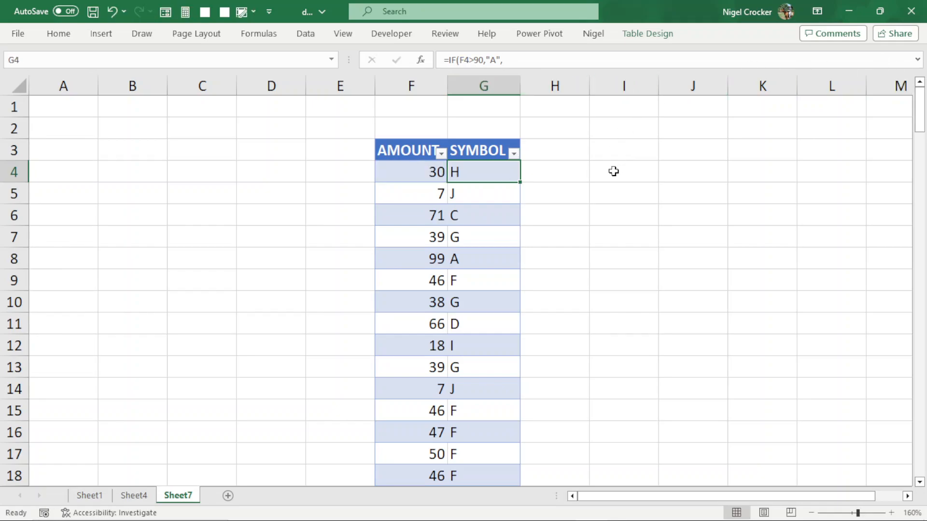
- Filter the SYMBOL column to show only A and review the matching amounts
{"action": "left_click", "coordinate": [513, 152]}
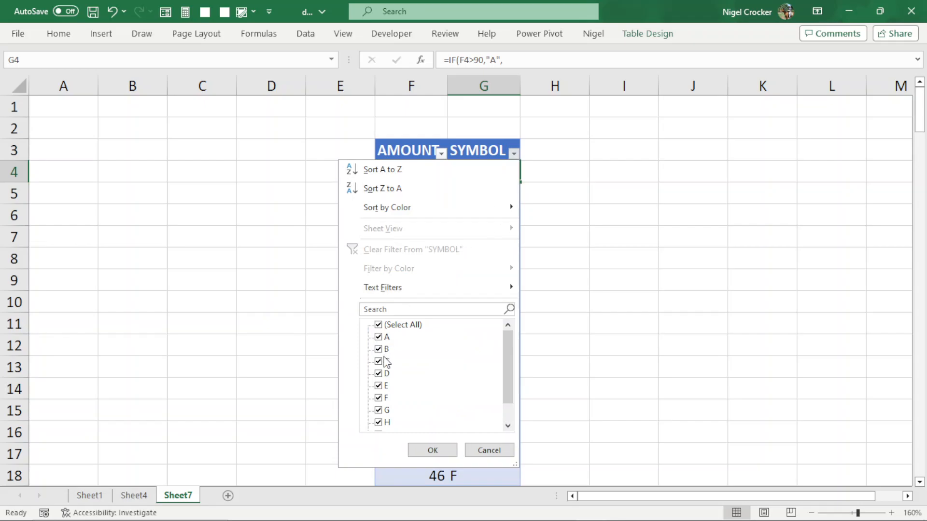
{"action": "left_click", "coordinate": [379, 324]}
{"action": "left_click", "coordinate": [379, 337]}
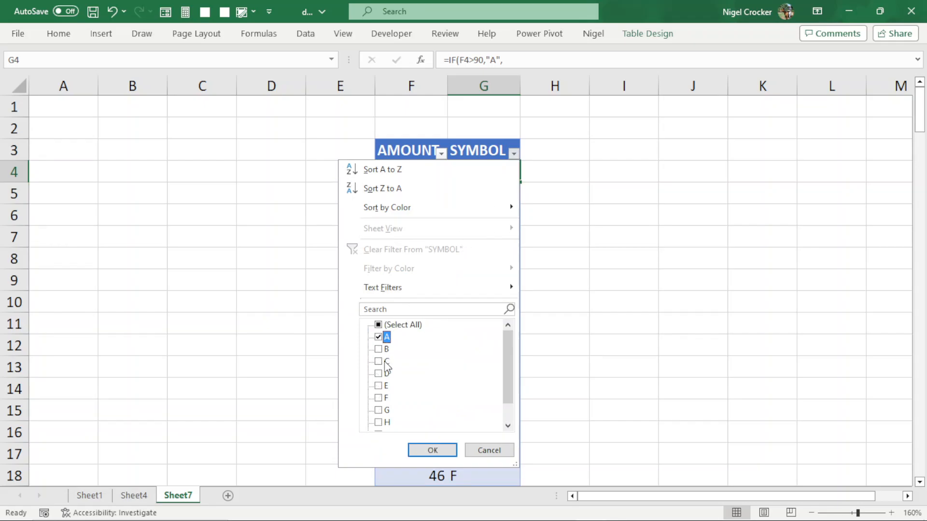
{"action": "left_click", "coordinate": [432, 450]}
{"action": "scroll", "coordinate": [450, 221], "scroll_direction": "down", "scroll_amount": 7}
{"action": "scroll", "coordinate": [451, 221], "scroll_direction": "up", "scroll_amount": 7}
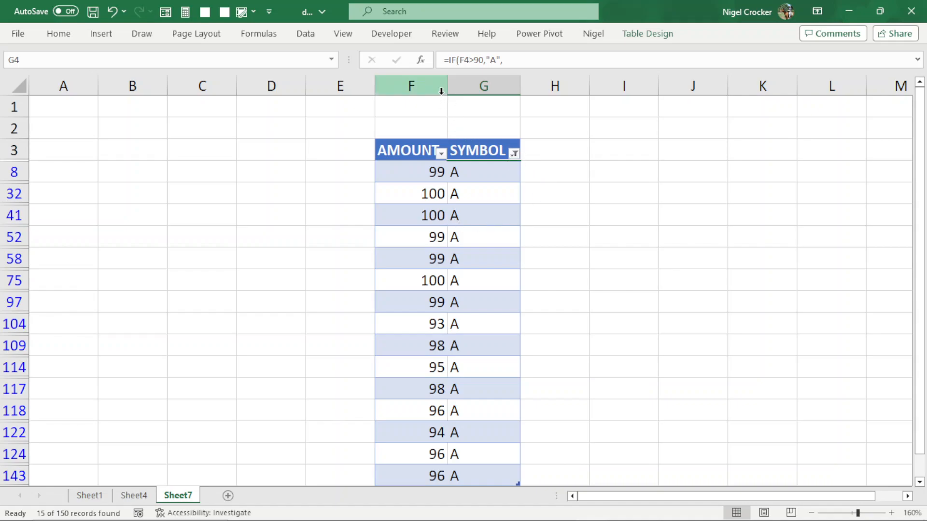
- Widen columns F and G and centre the visible A entries in the SYMBOL column
{"action": "left_click_drag", "start_coordinate": [445, 87], "coordinate": [501, 86]}
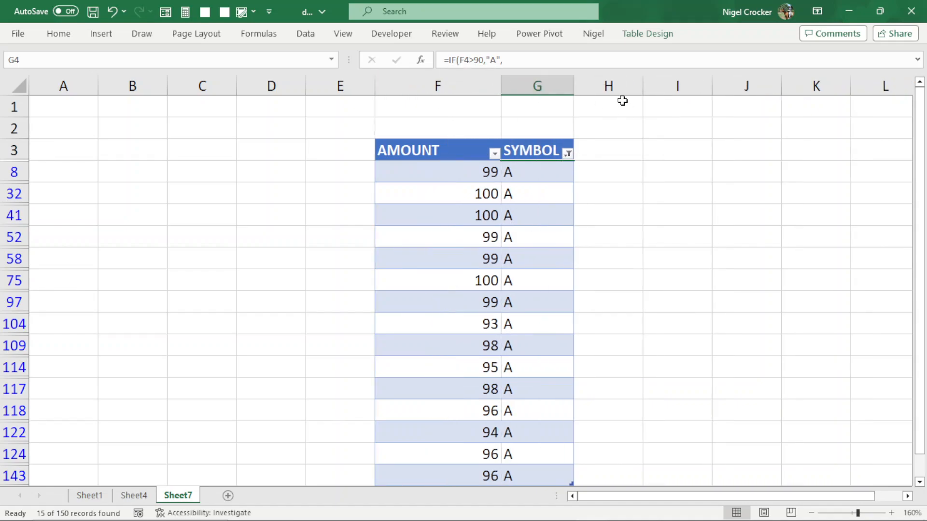
{"action": "left_click_drag", "start_coordinate": [569, 81], "coordinate": [616, 81]}
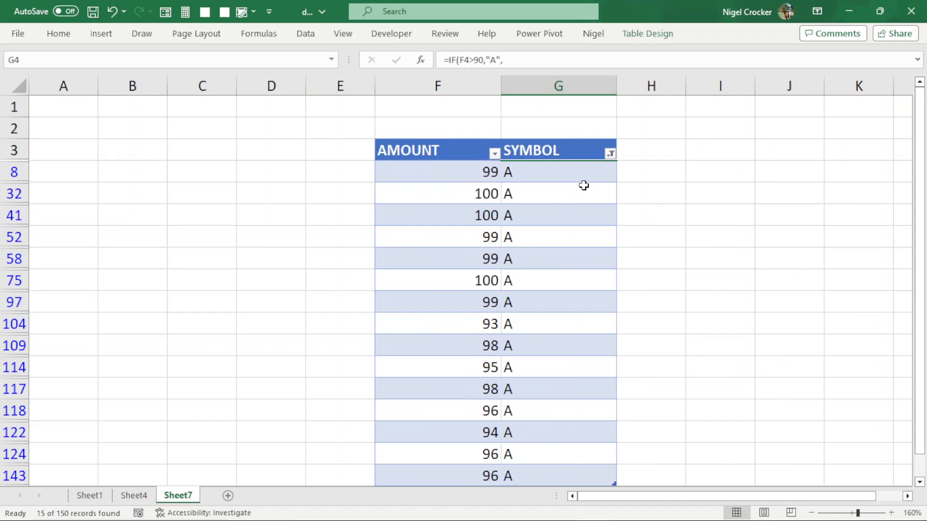
{"action": "left_click", "coordinate": [564, 179]}
{"action": "key", "text": "ctrl+shift+Down"}
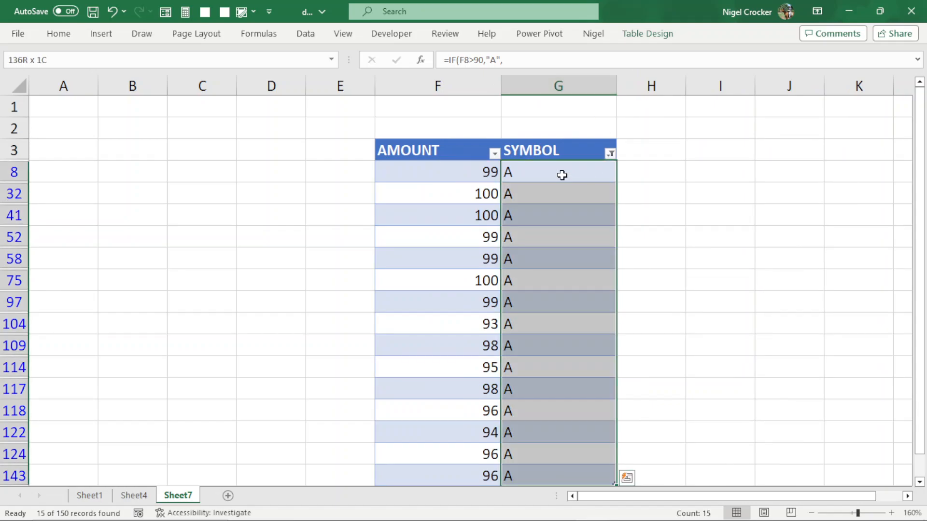
{"action": "left_click", "coordinate": [58, 35]}
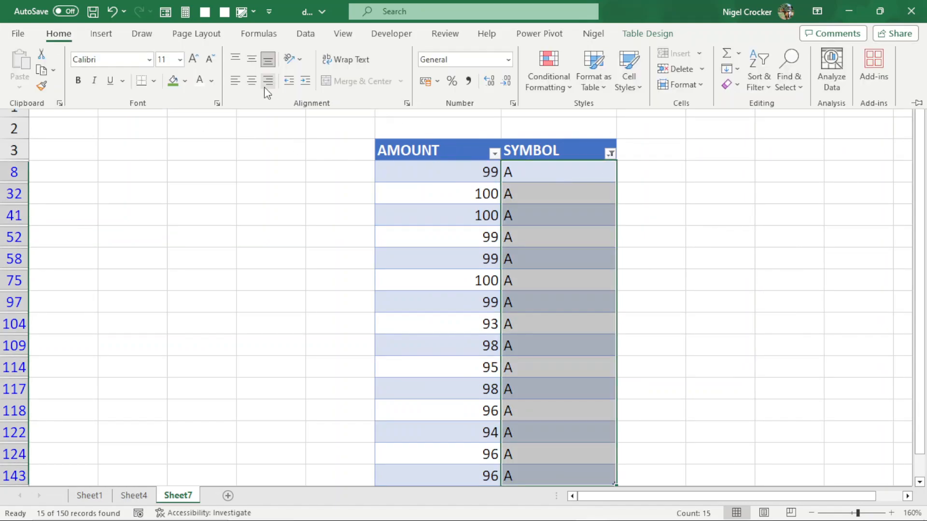
{"action": "left_click", "coordinate": [246, 85]}
{"action": "left_click", "coordinate": [581, 191]}
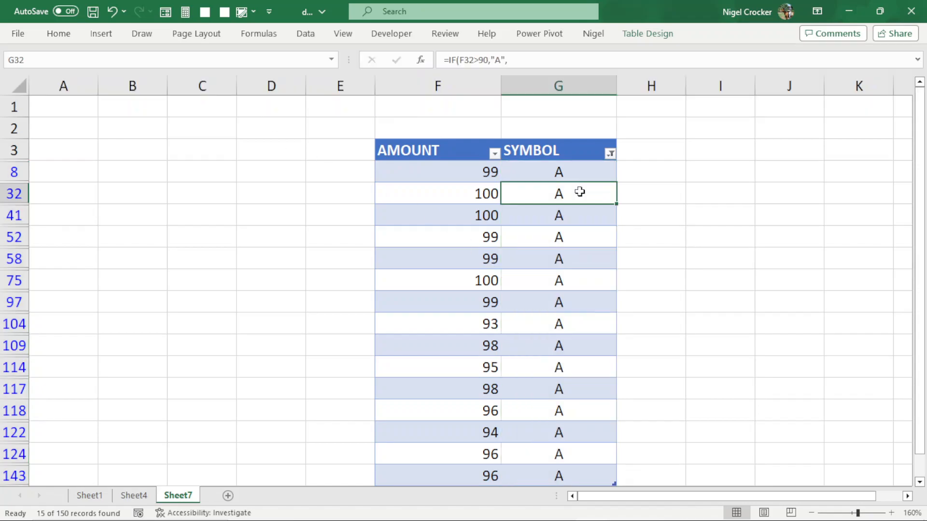
- Change the SYMBOL filter to show only F and review the matching amounts
{"action": "left_click", "coordinate": [611, 154]}
{"action": "left_click", "coordinate": [474, 337]}
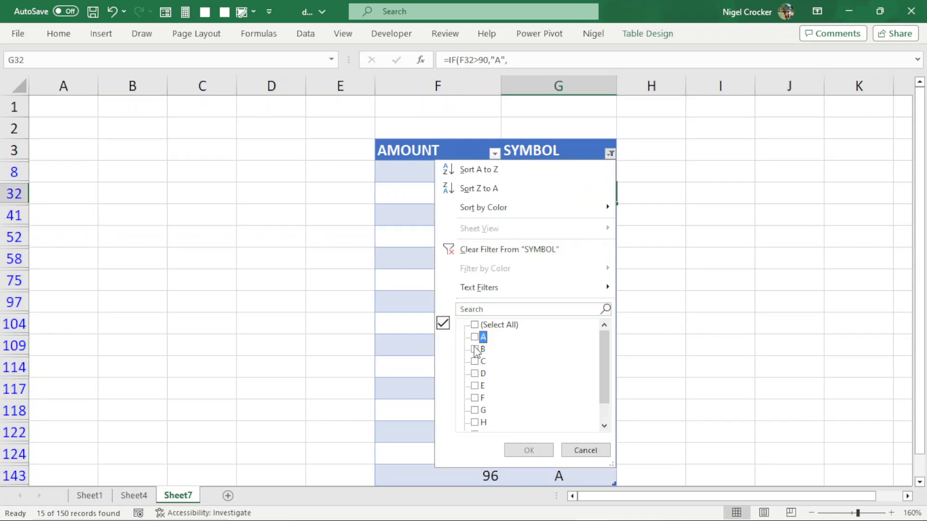
{"action": "left_click", "coordinate": [474, 397]}
{"action": "left_click", "coordinate": [529, 450]}
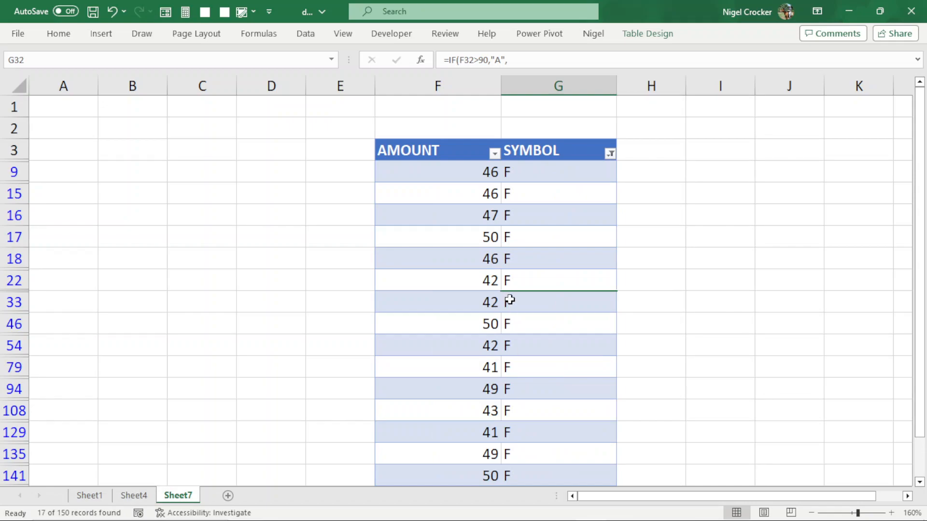
{"action": "scroll", "coordinate": [497, 279], "scroll_direction": "down", "scroll_amount": 1}
{"action": "scroll", "coordinate": [497, 279], "scroll_direction": "down", "scroll_amount": 1}
{"action": "scroll", "coordinate": [497, 279], "scroll_direction": "up", "scroll_amount": 2}
- Change the SYMBOL filter to show only J and check the matching amounts
{"action": "left_click", "coordinate": [610, 154]}
{"action": "left_click_drag", "start_coordinate": [605, 368], "coordinate": [603, 386]}
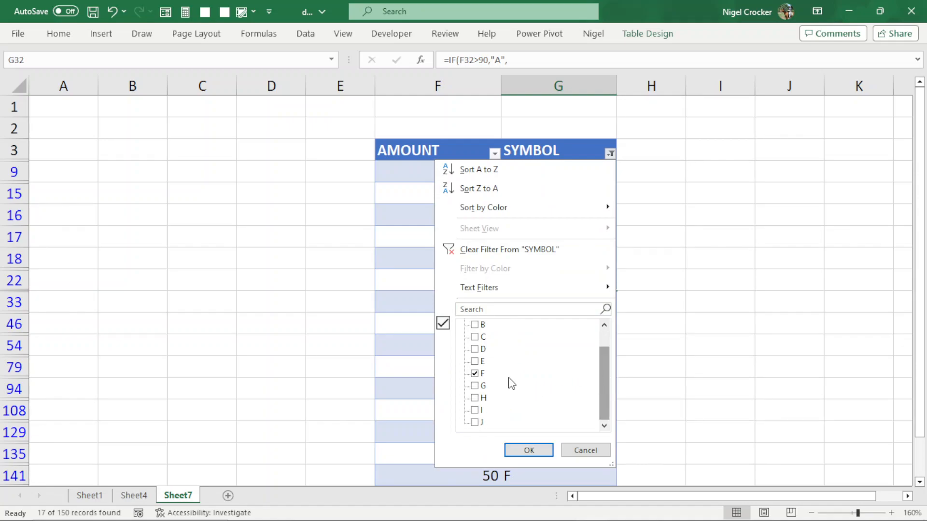
{"action": "left_click", "coordinate": [516, 449]}
{"action": "left_click", "coordinate": [484, 348]}
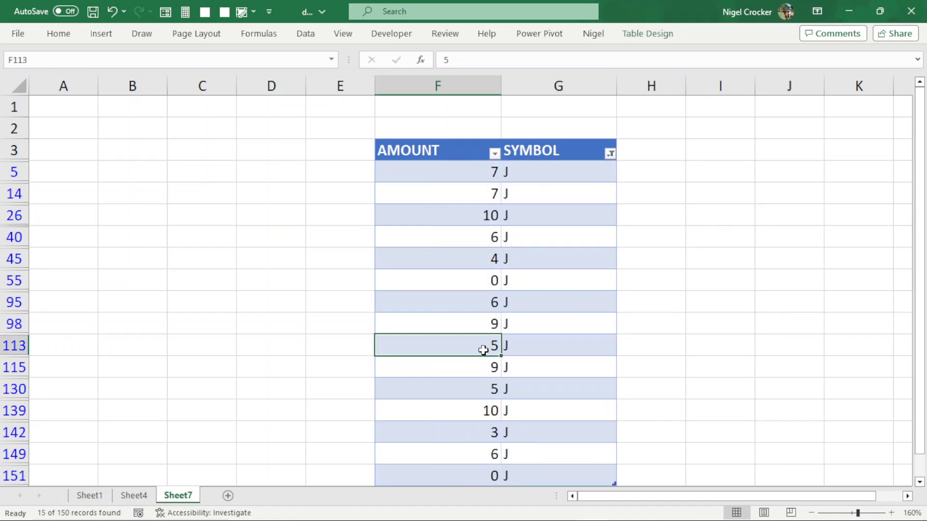
{"action": "left_click", "coordinate": [465, 199]}
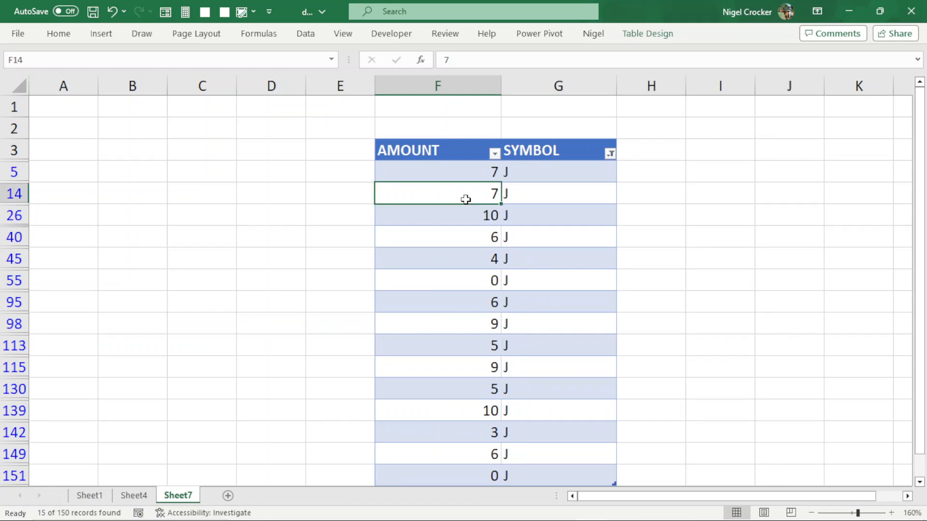